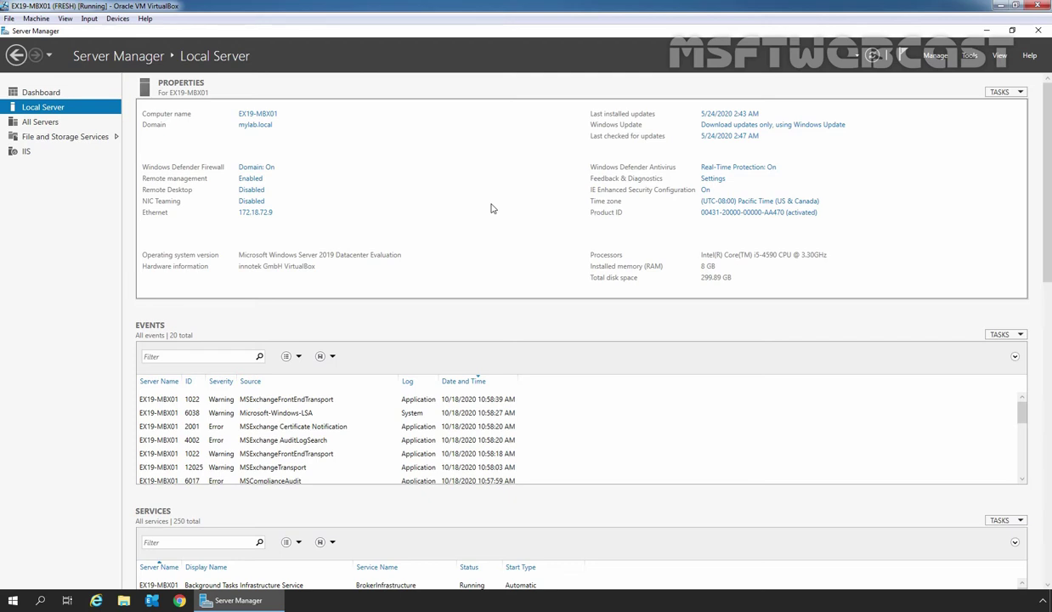
left_click(96, 601)
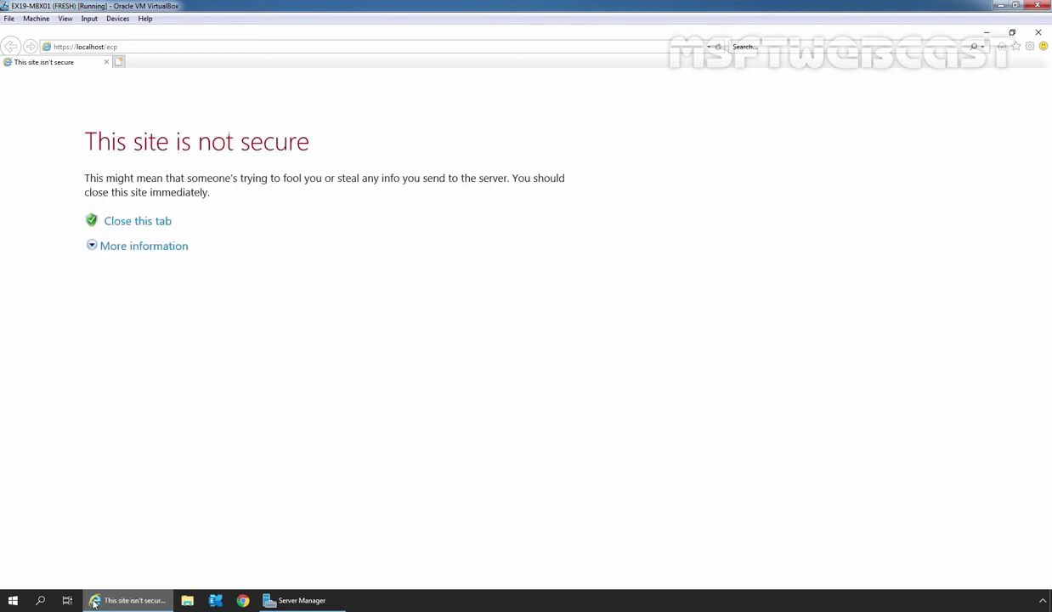
Bypass the certificate warning and sign in to the Exchange admin center with the administrator password
left_click(144, 249)
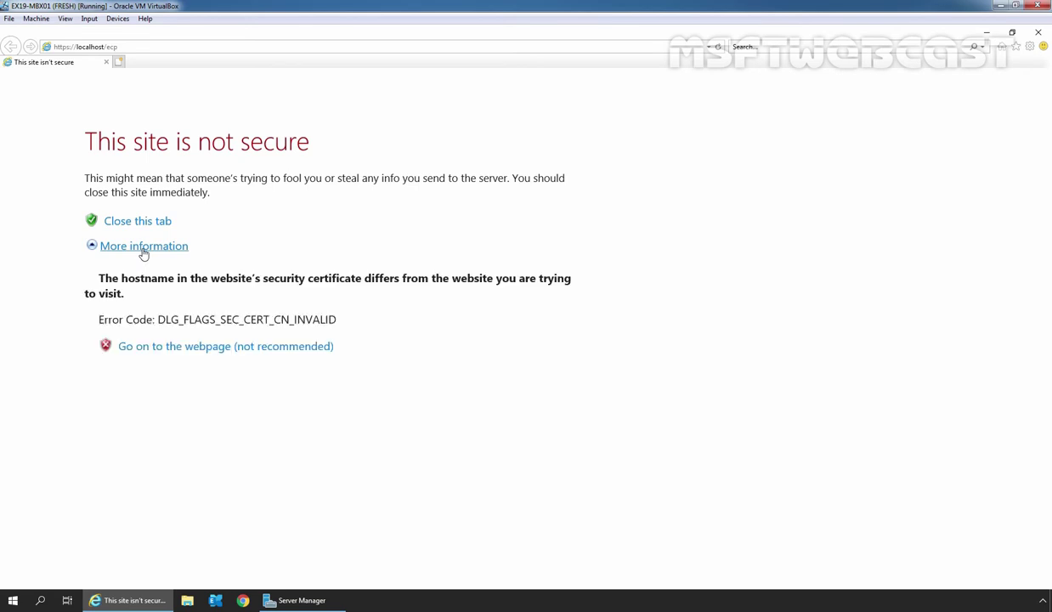
left_click(196, 350)
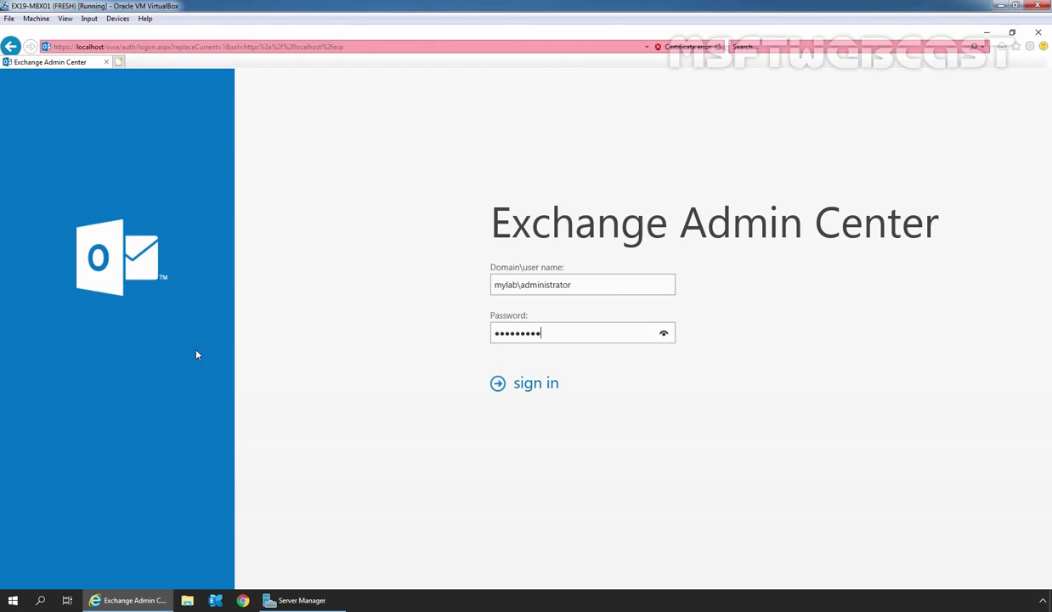
left_click(520, 382)
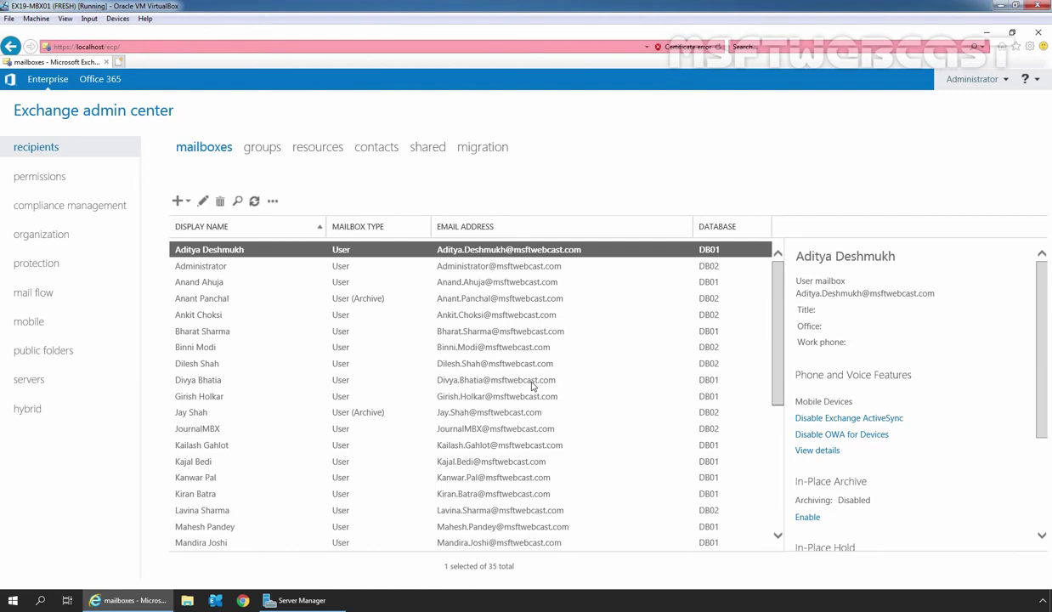
Review the 14 admin role groups under permissions, then return to Server Manager
left_click(40, 177)
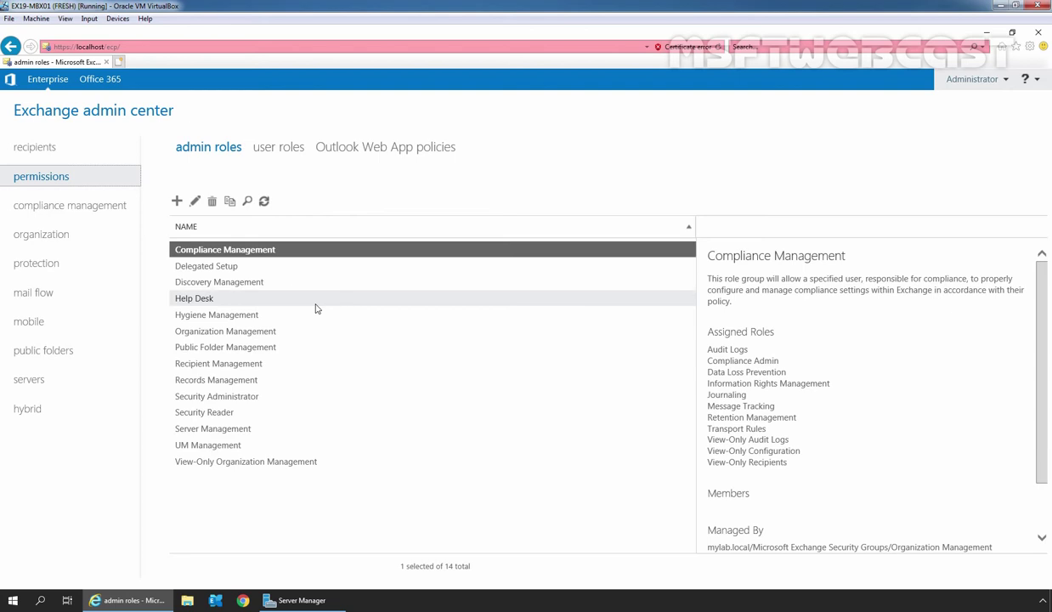
left_click(302, 600)
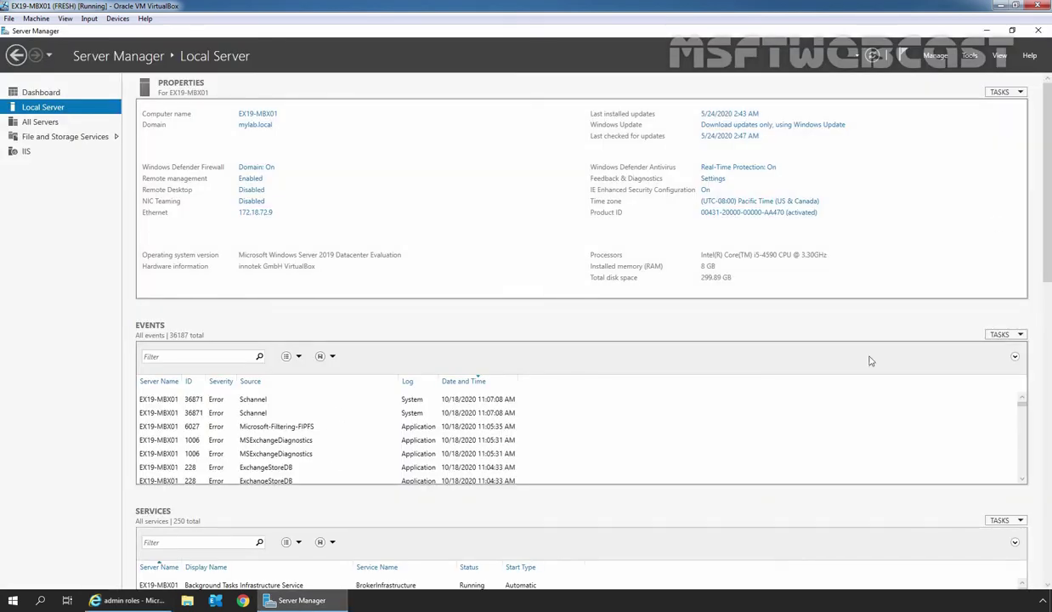
Launch Active Directory Users and Computers from Server Manager's Tools menu
left_click(970, 56)
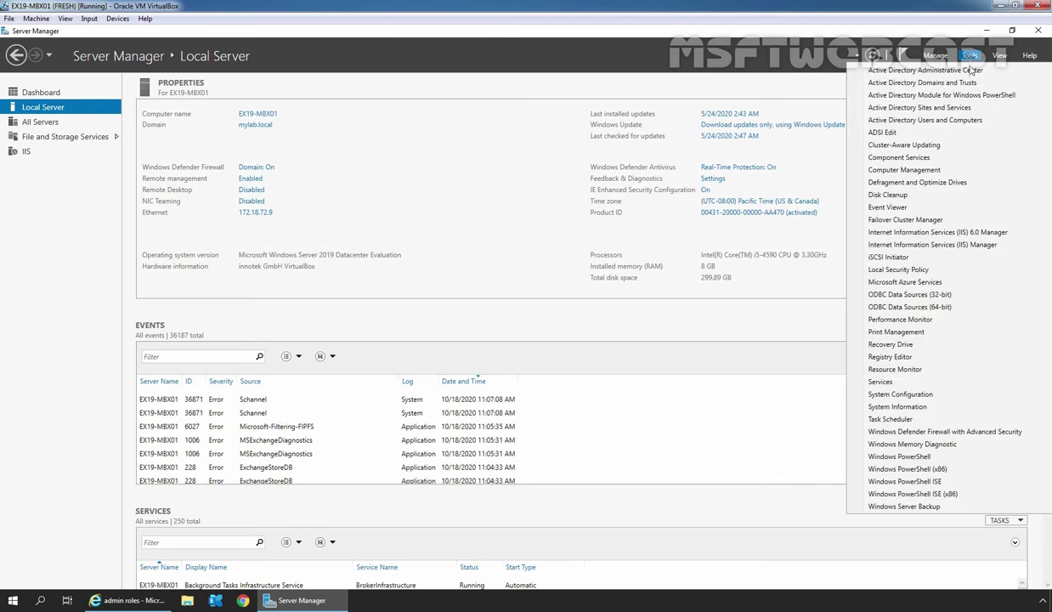
left_click(945, 124)
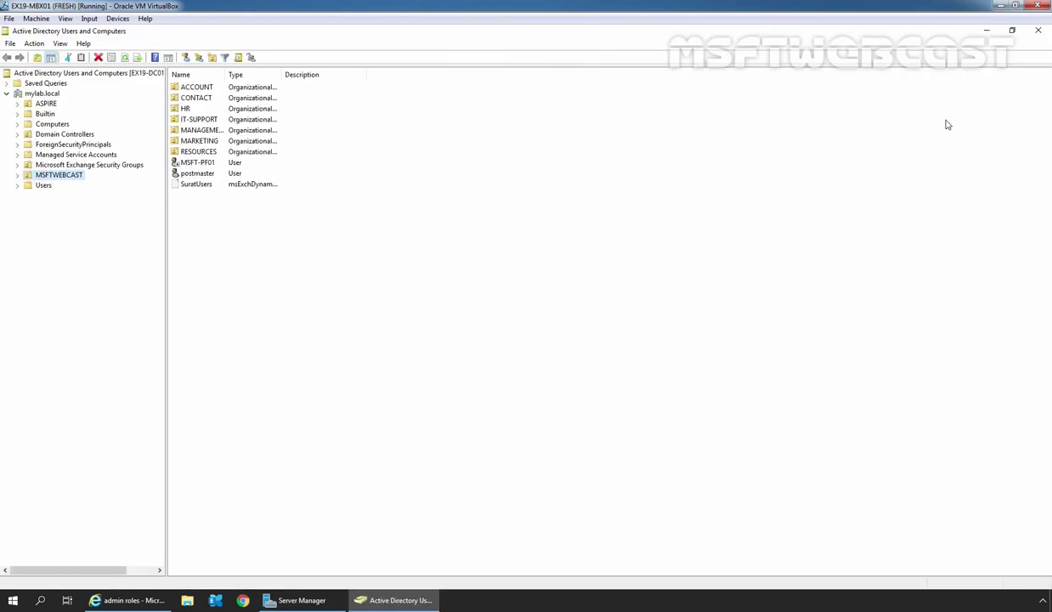
List the Microsoft Exchange Security Groups with Name, Type and Description columns fitted to full text
left_click(73, 166)
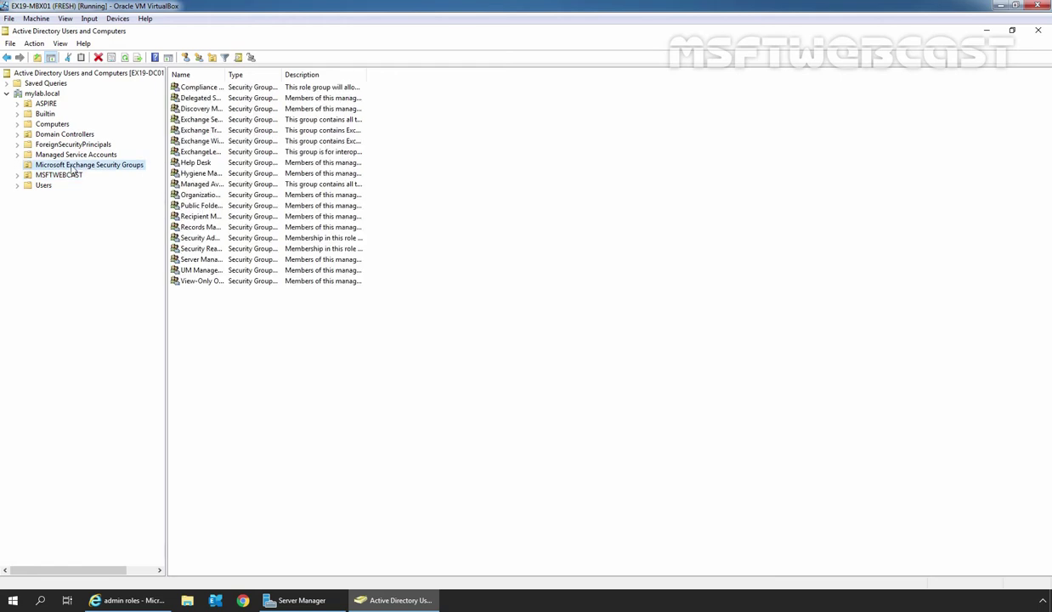
double_click(225, 75)
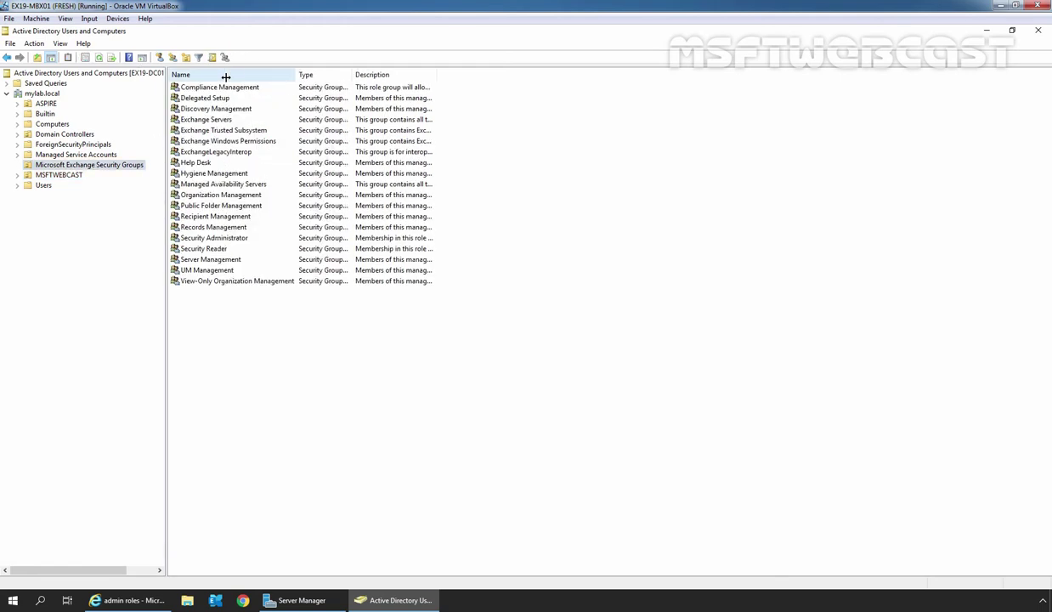
double_click(352, 75)
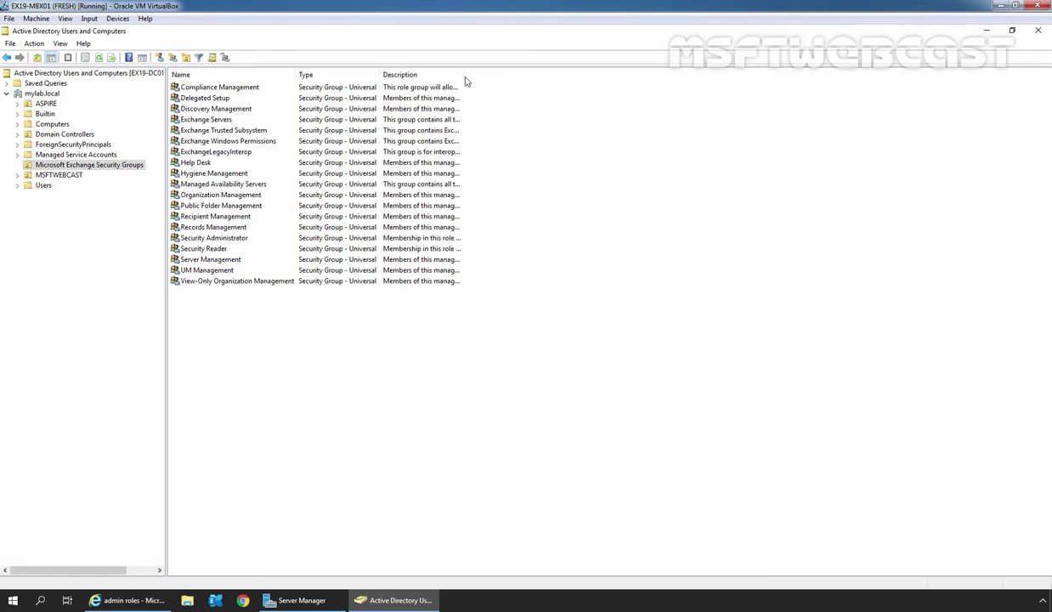
left_click_drag(463, 79, 718, 85)
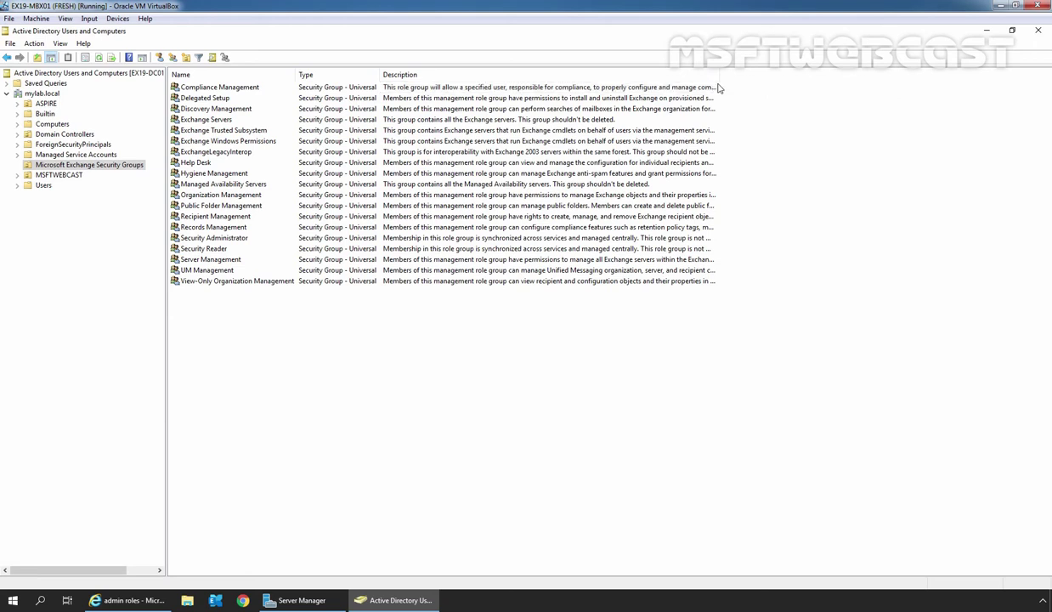
left_click(210, 89)
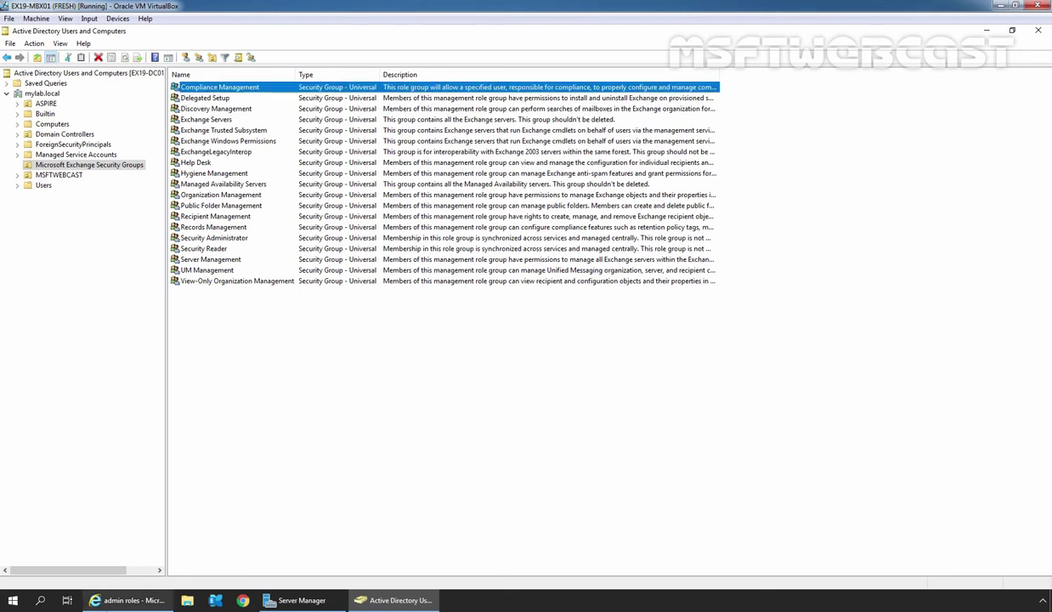
left_click(111, 597)
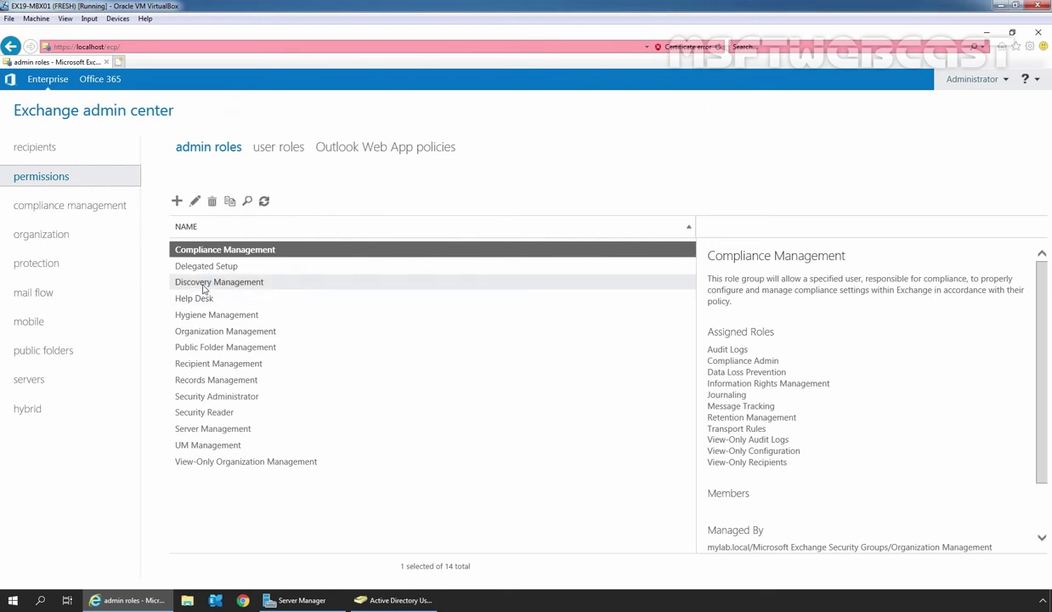
Compare the Discovery Management role group in the EAC with its Active Directory security group
left_click(204, 288)
left_click(399, 600)
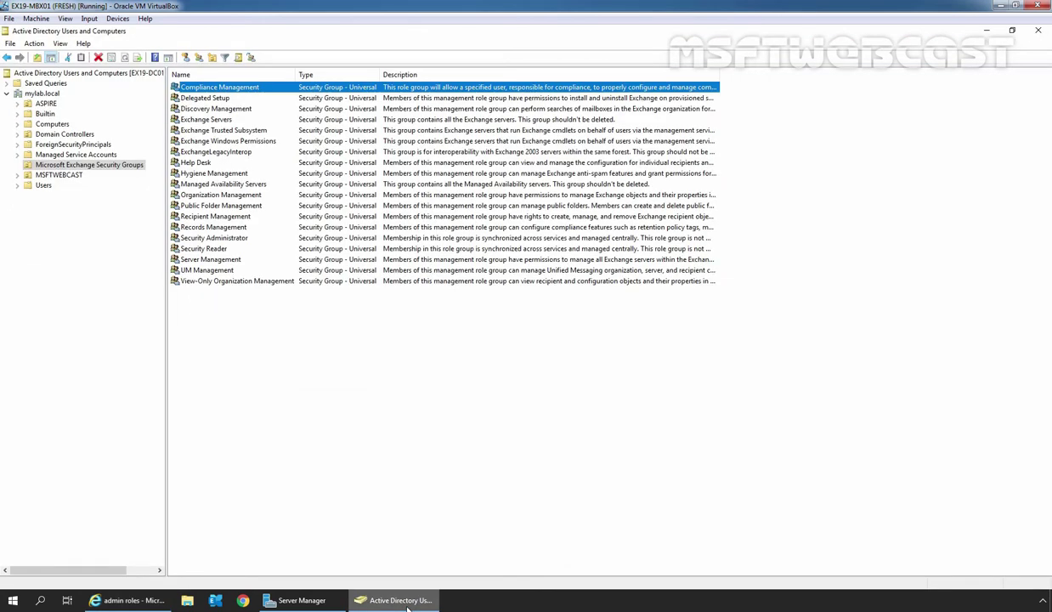
left_click(195, 108)
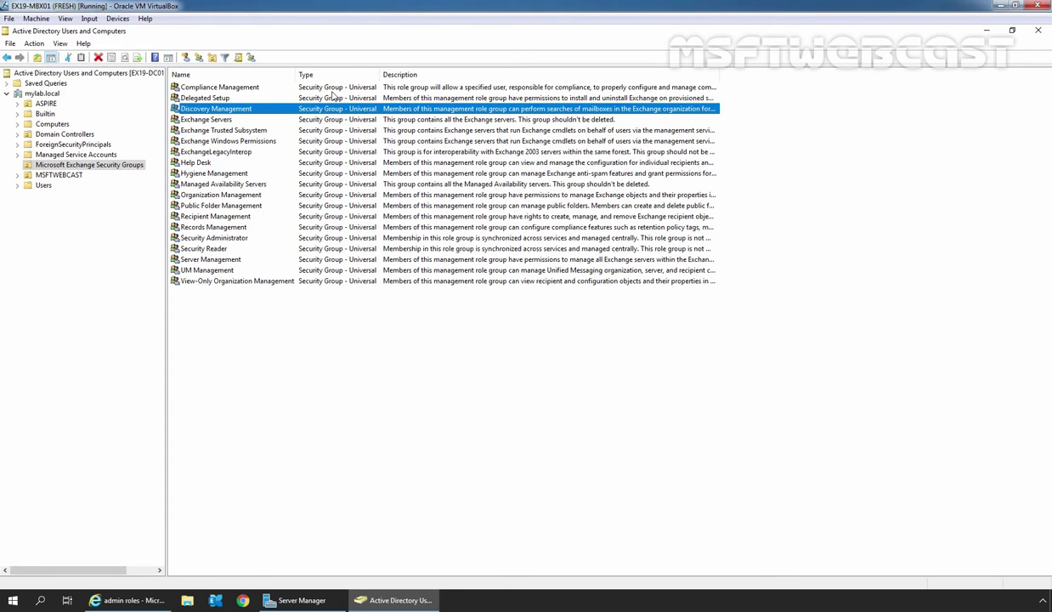
Inspect the Compliance Management group's properties, close them, and return to the Exchange admin center
double_click(331, 91)
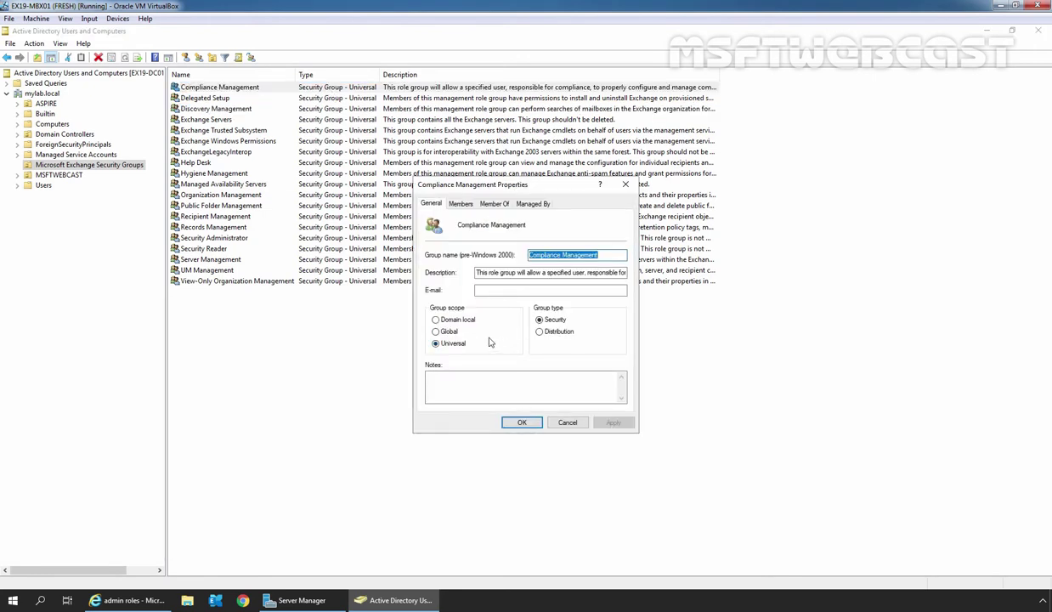
left_click(522, 422)
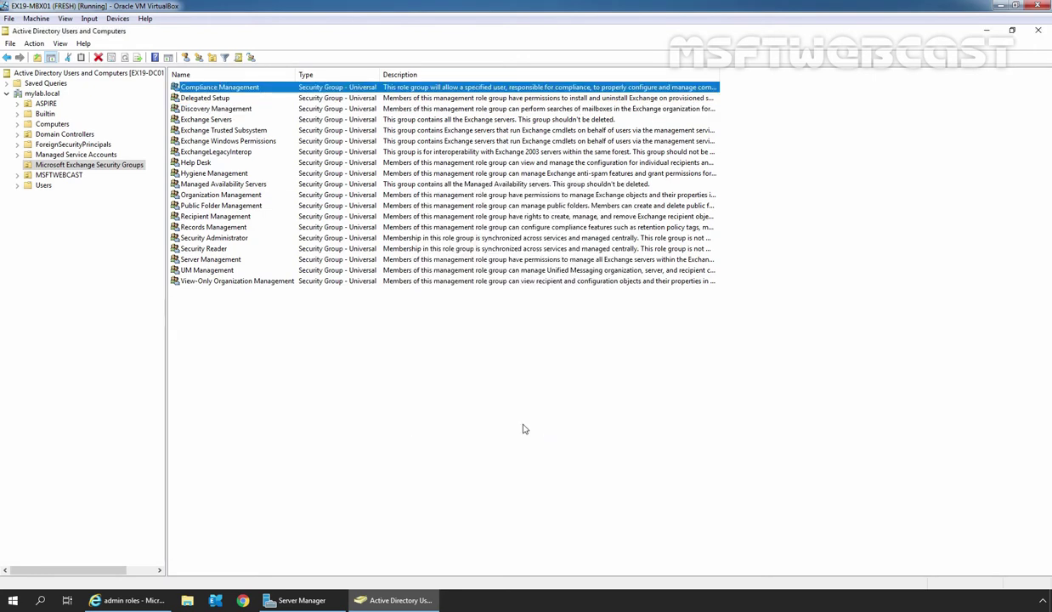
left_click(125, 601)
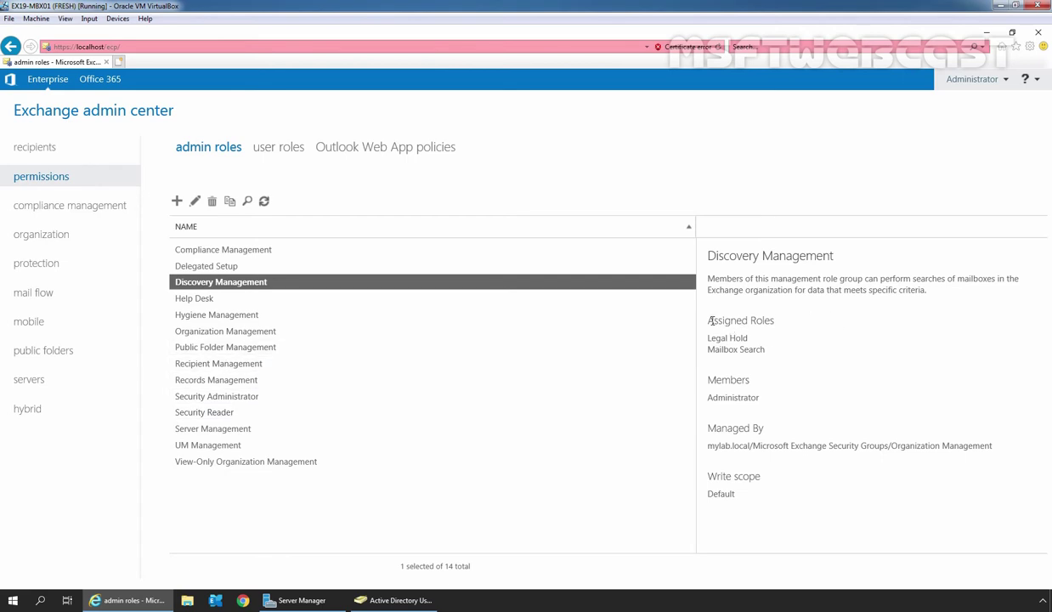
Highlight the Assigned Roles heading and Administrator member, then begin a new role group
left_click_drag(706, 319, 775, 318)
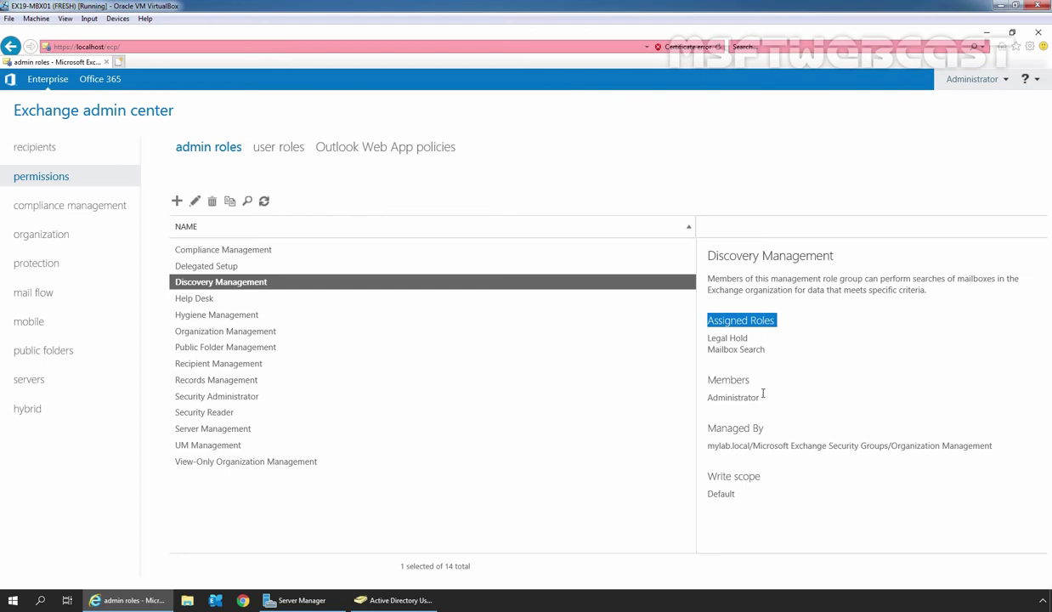
left_click_drag(758, 399, 708, 399)
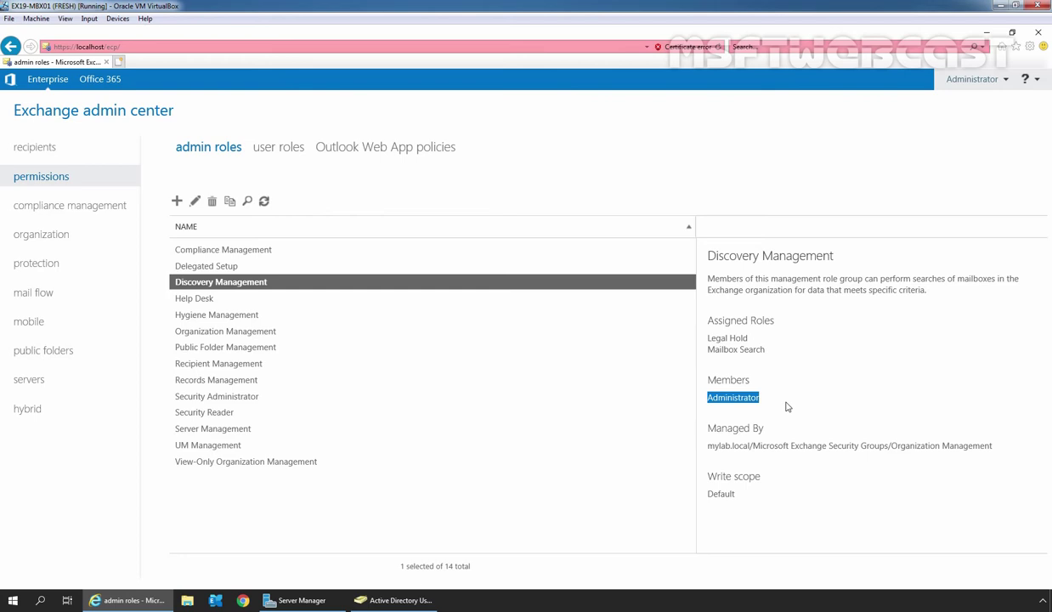
left_click(177, 202)
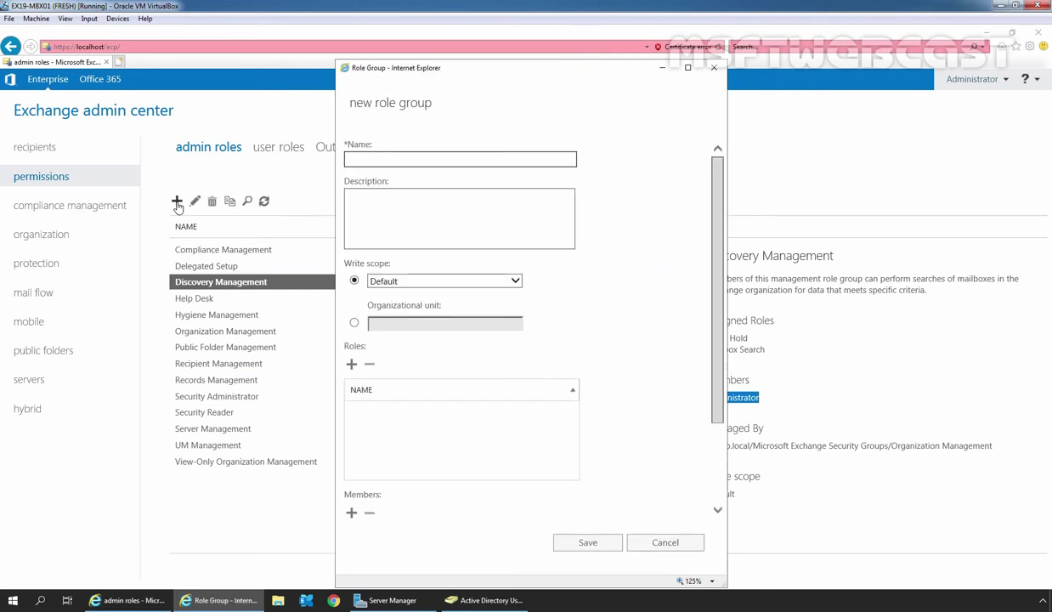
Name the role group MSFT_RecipientsAdmin and switch its write scope to Organizational unit
type("MSFT_RecipientsAdmin")
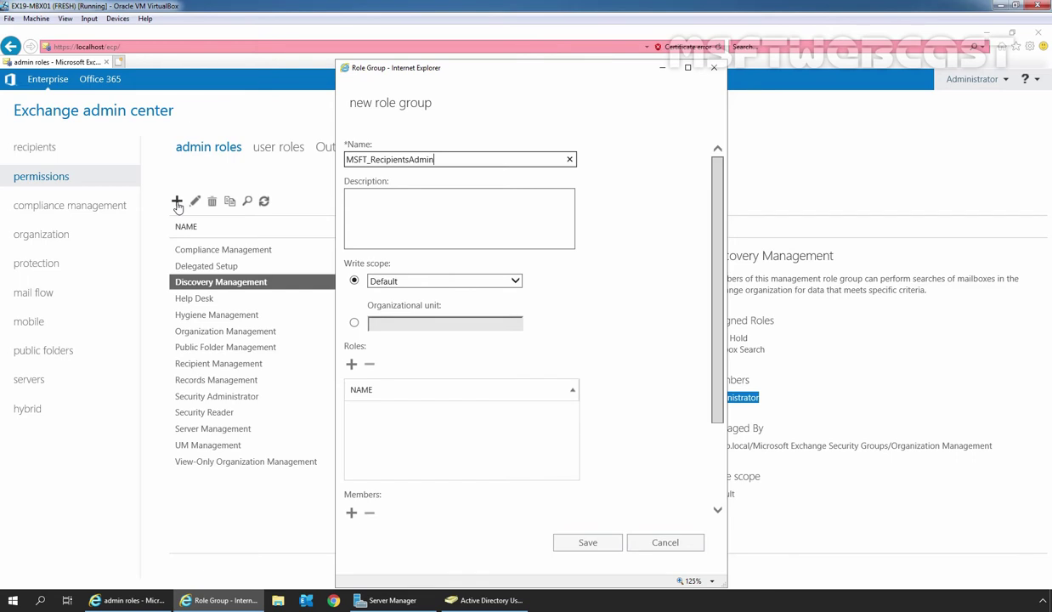
left_click(355, 325)
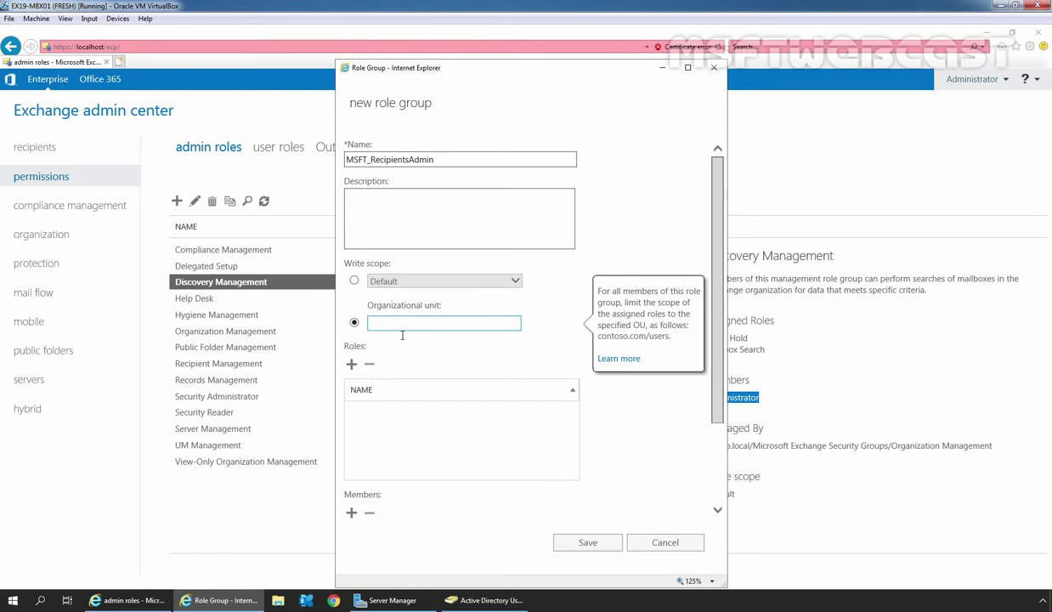
left_click(484, 599)
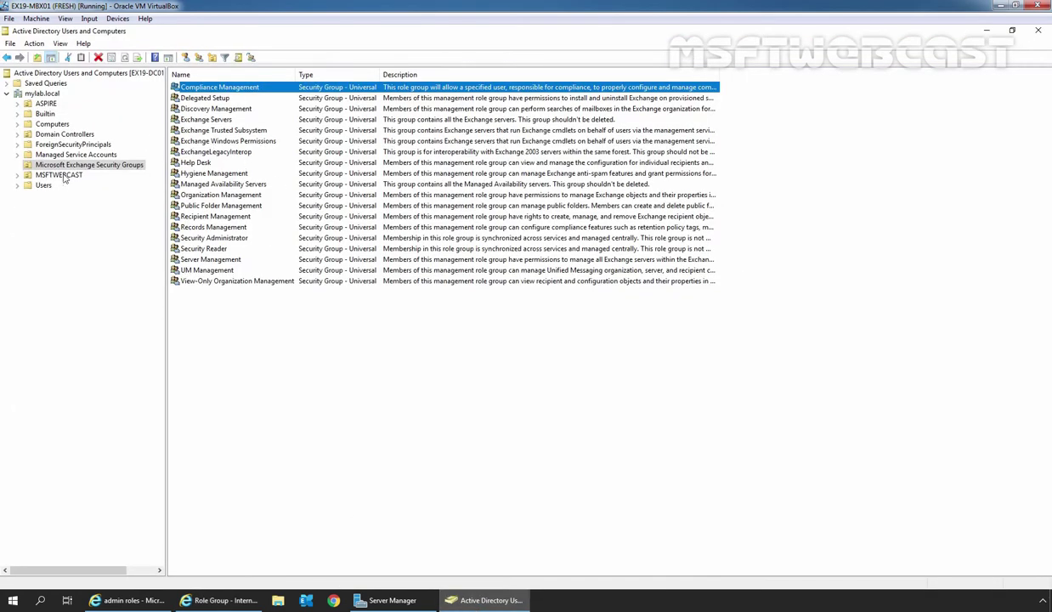
Copy the mylab.local/MSFTWEBCAST path from a New Object - User dialog, then cancel it
double_click(61, 175)
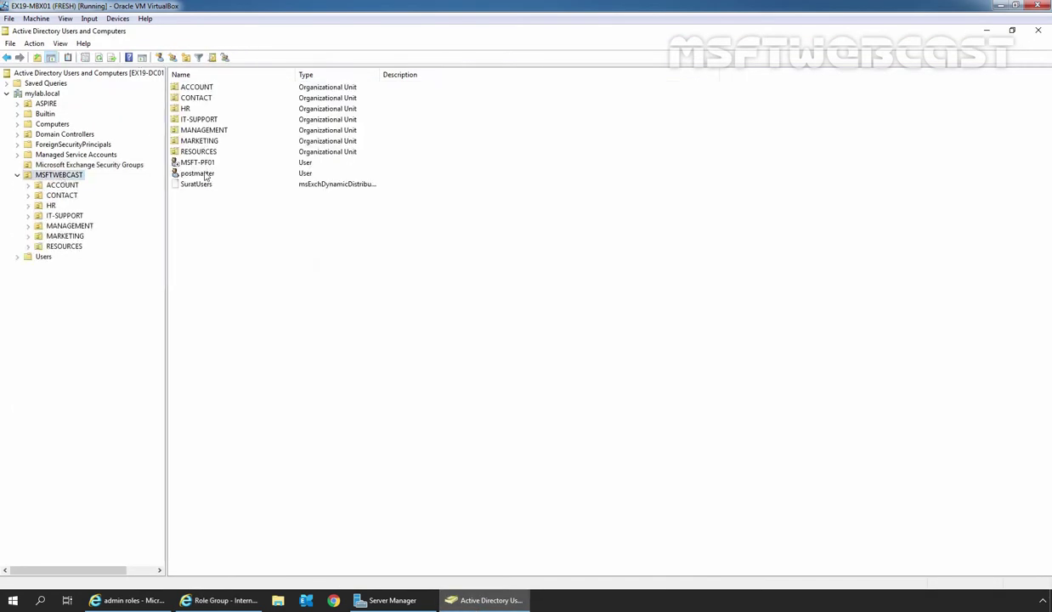
left_click(158, 57)
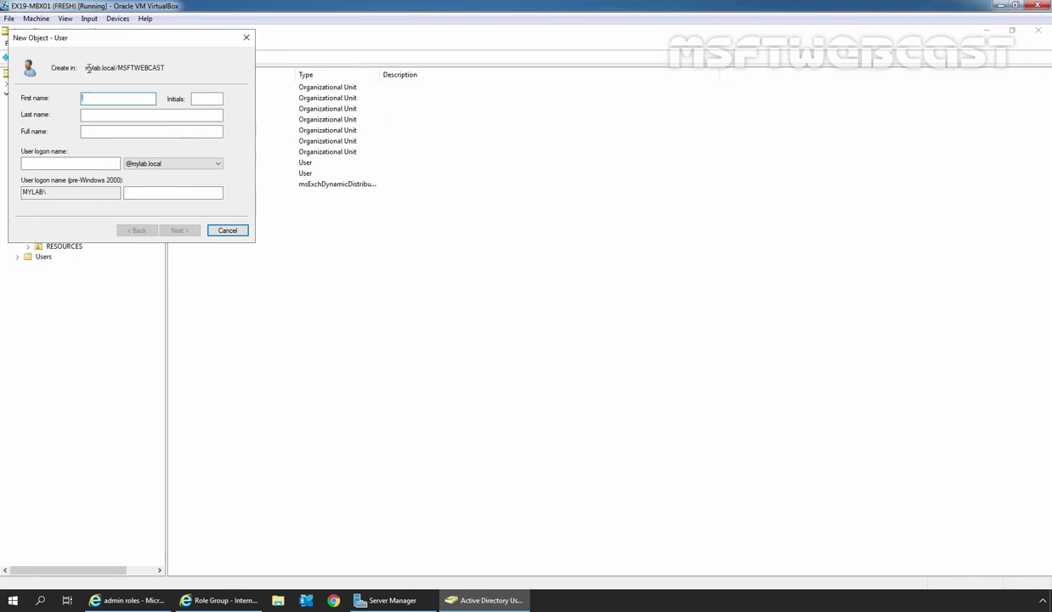
left_click_drag(86, 68, 180, 67)
key("ctrl+c")
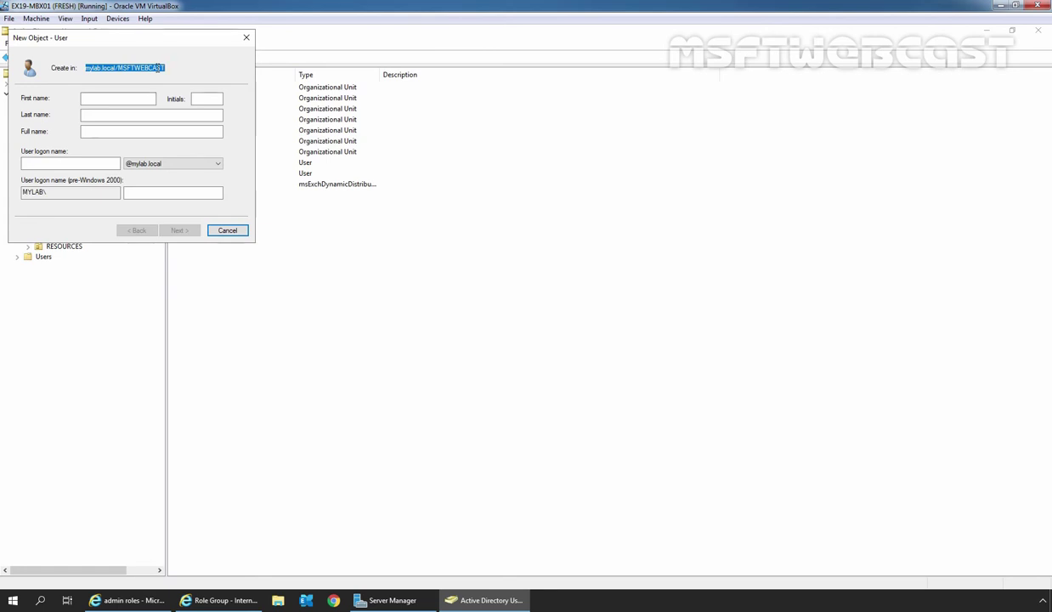
left_click(230, 231)
Paste mylab.local/MSFTWEBCAST as the organizational unit scope and bring up the role picker
left_click(222, 601)
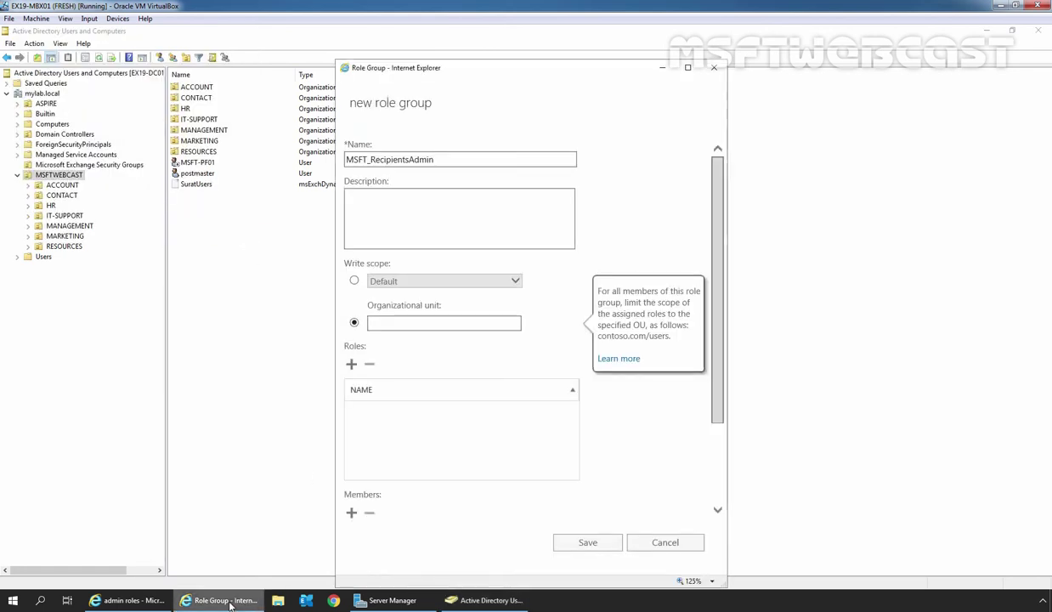
left_click(400, 323)
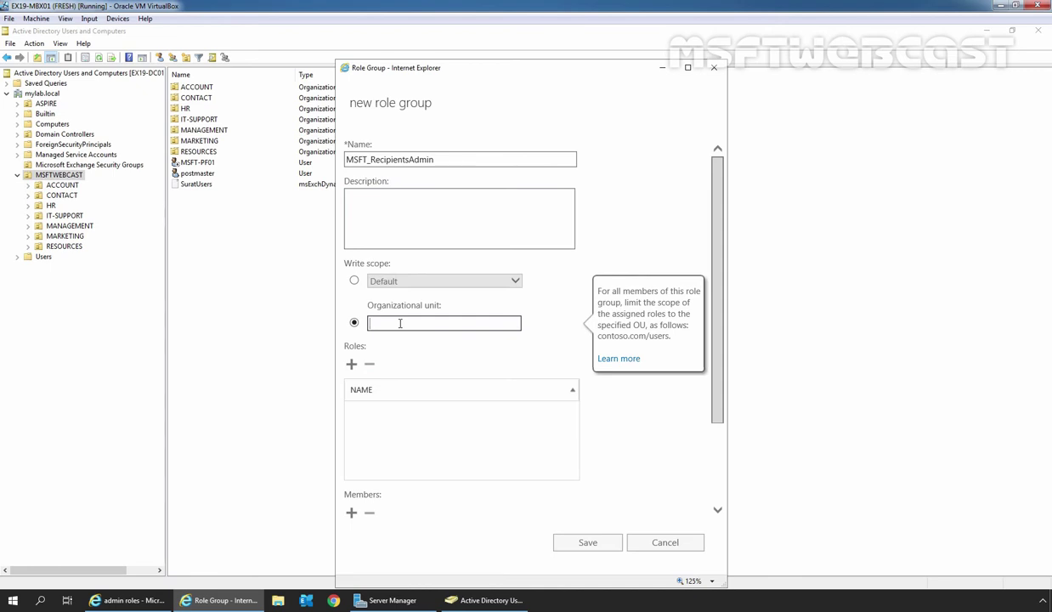
key("ctrl+v")
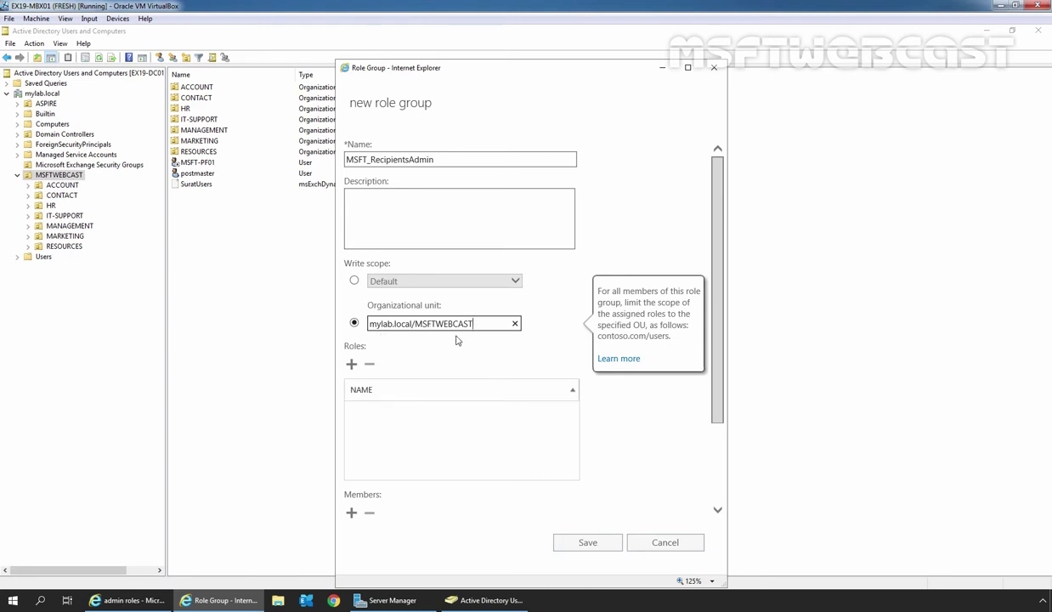
left_click(351, 363)
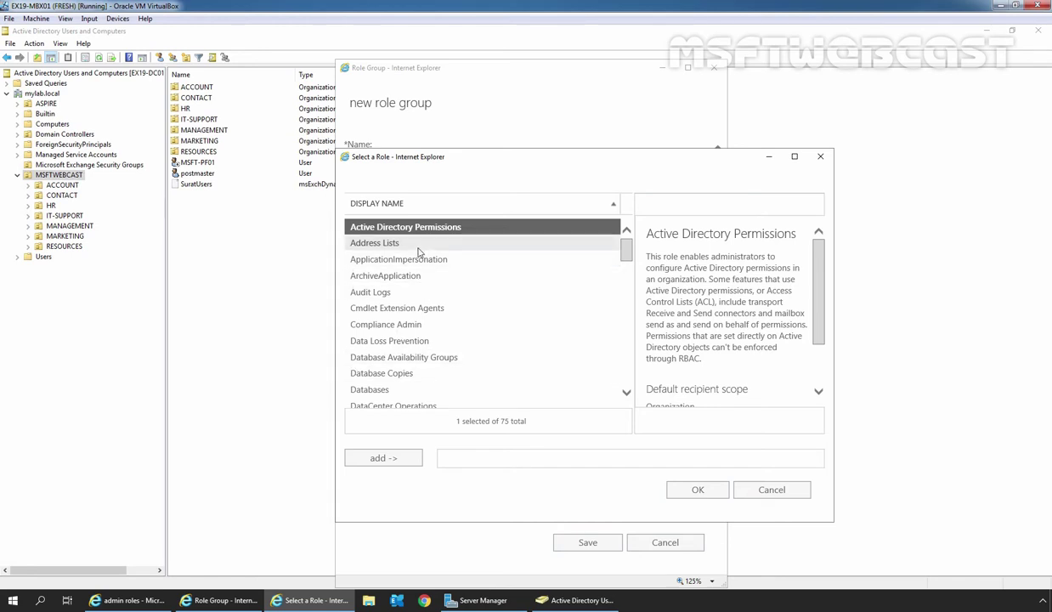
Add the Address Lists, Mail Recipient Creation, Mail Recipients and Mail Tips roles
left_click(380, 246)
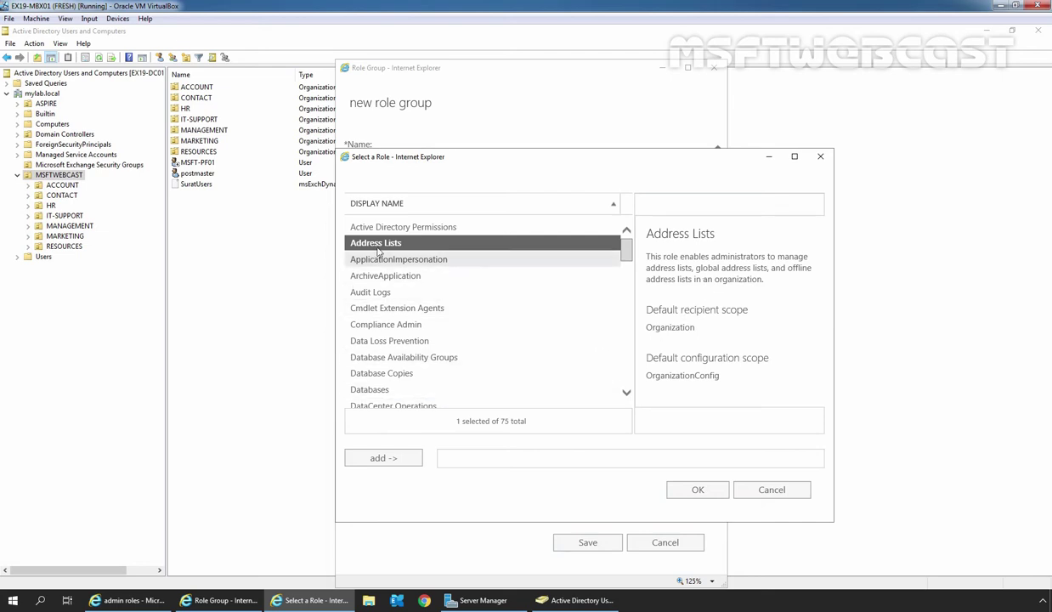
left_click(380, 459)
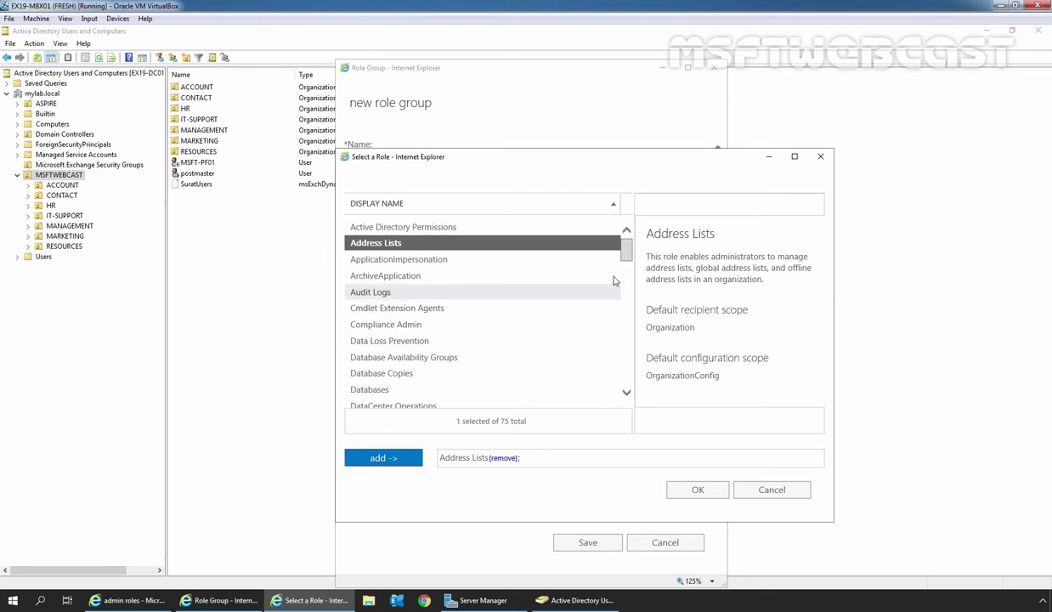
left_click_drag(626, 260, 627, 299)
left_click(441, 365)
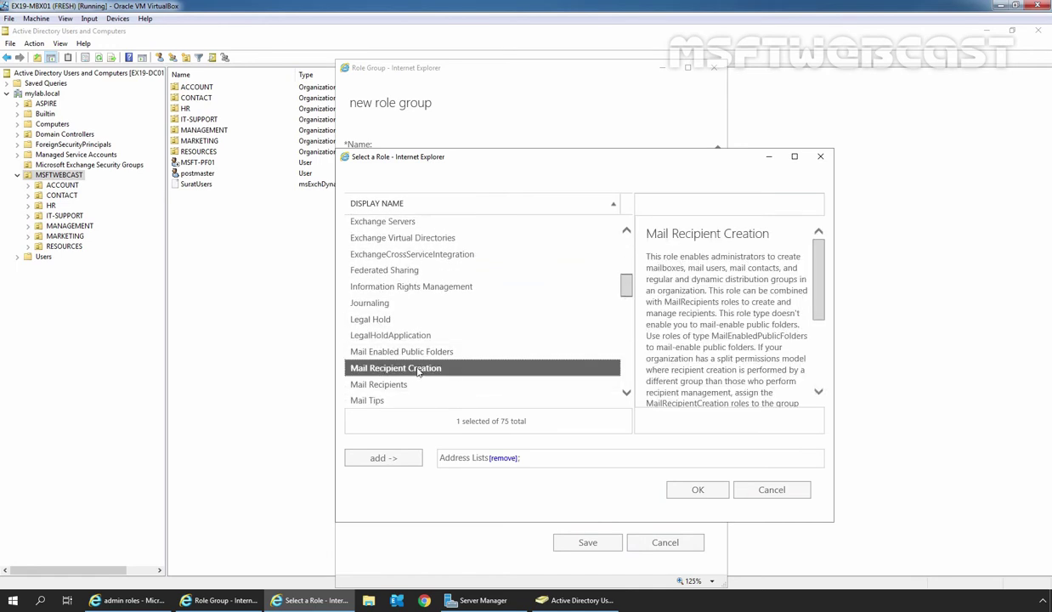
left_click(404, 459)
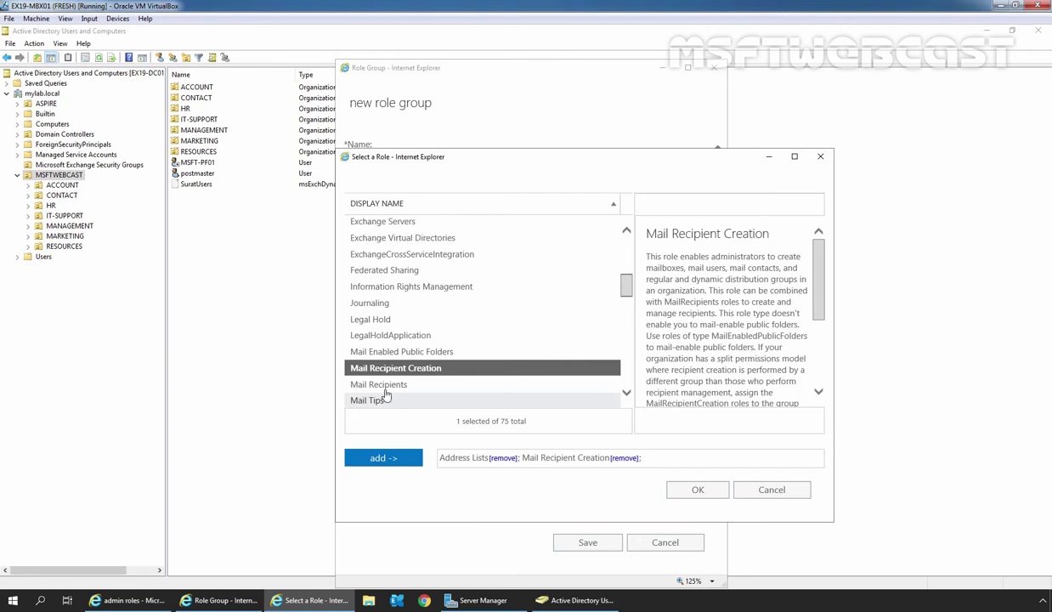
left_click(374, 384)
left_click(382, 459)
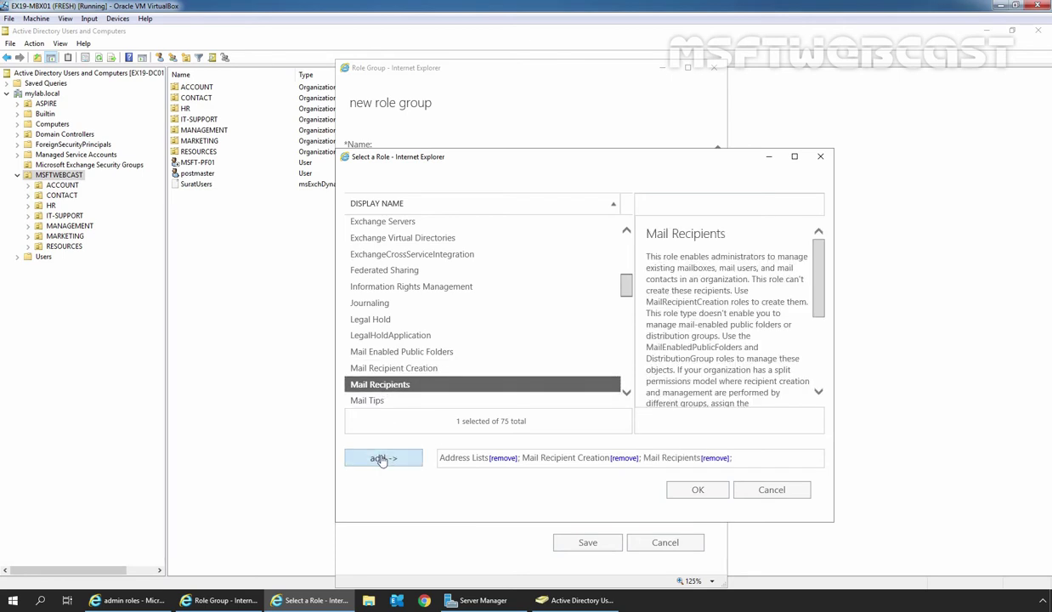
left_click(472, 400)
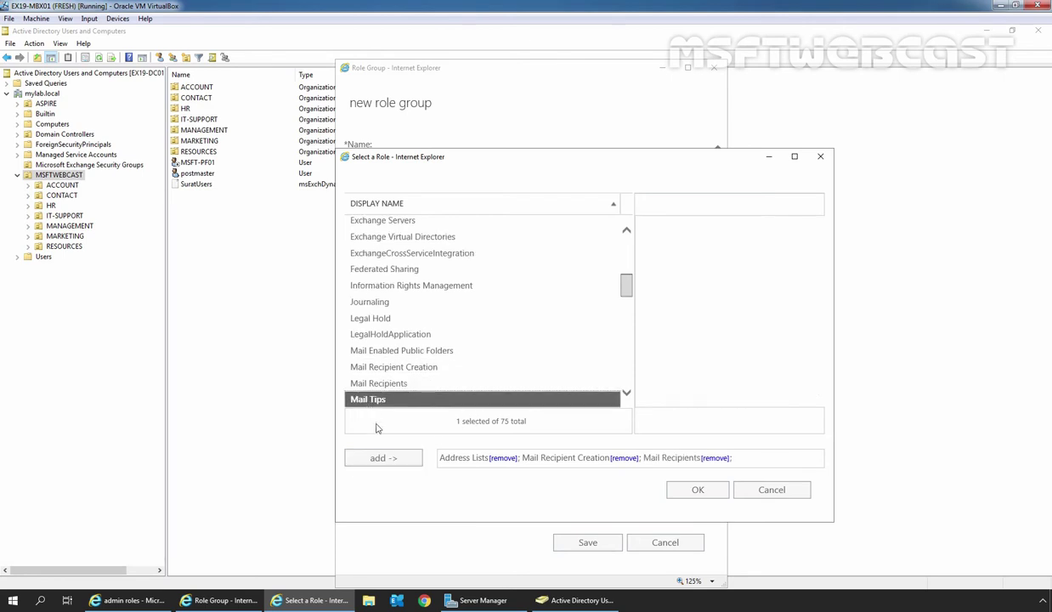
left_click(379, 459)
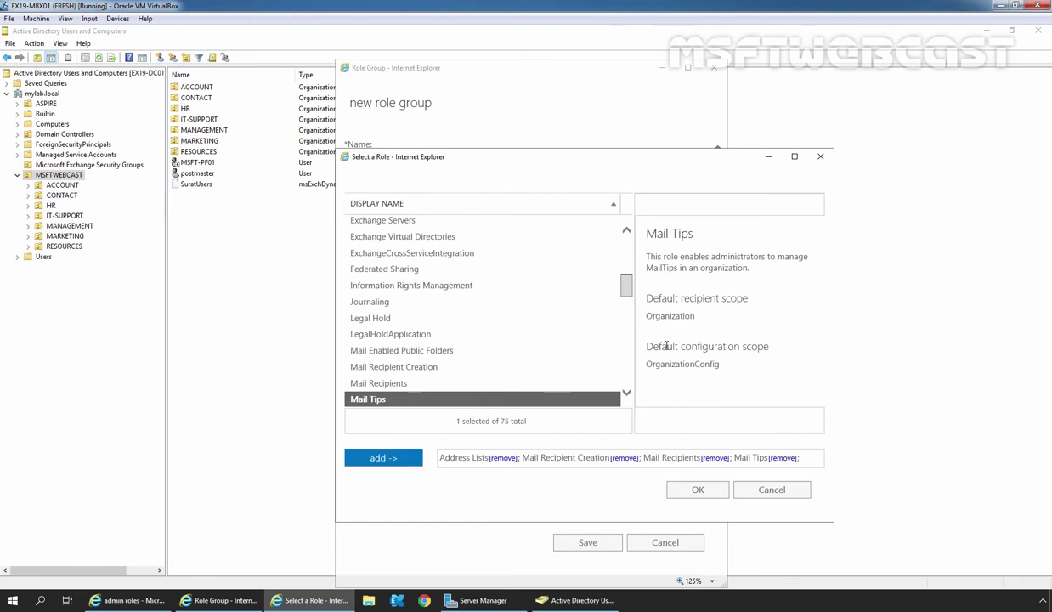
Add the Monitoring, Migration, Reset Password and View-Only Recipients roles
left_click_drag(631, 294, 632, 311)
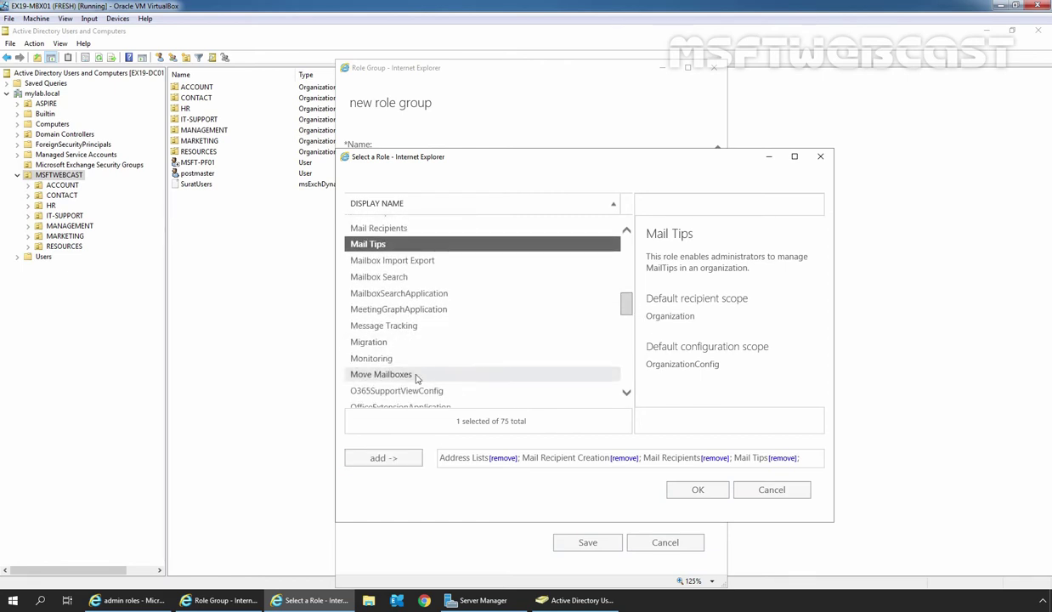
left_click(377, 360)
left_click(383, 457)
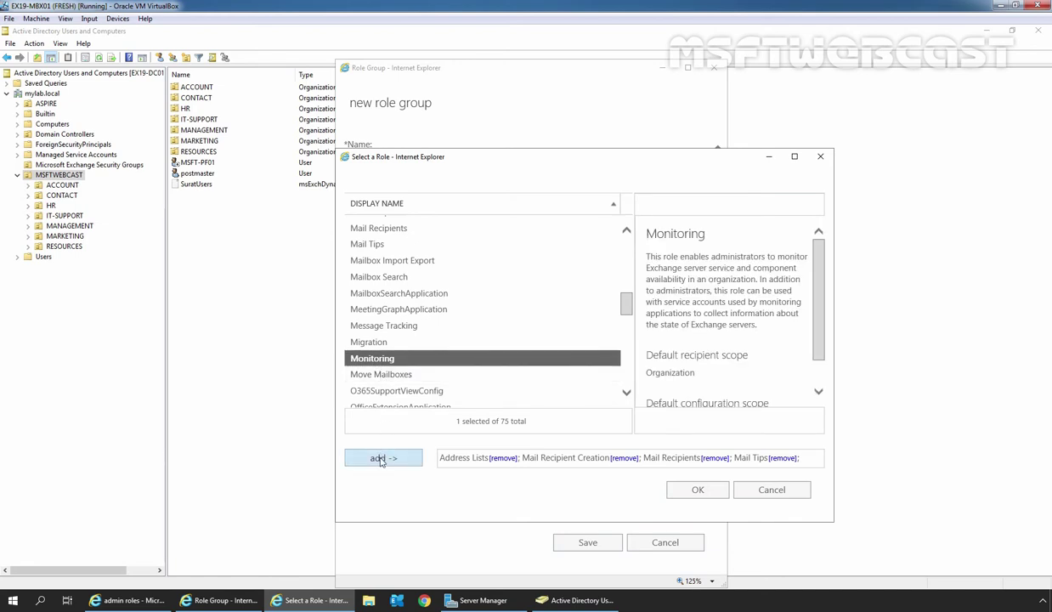
left_click(376, 344)
left_click(377, 452)
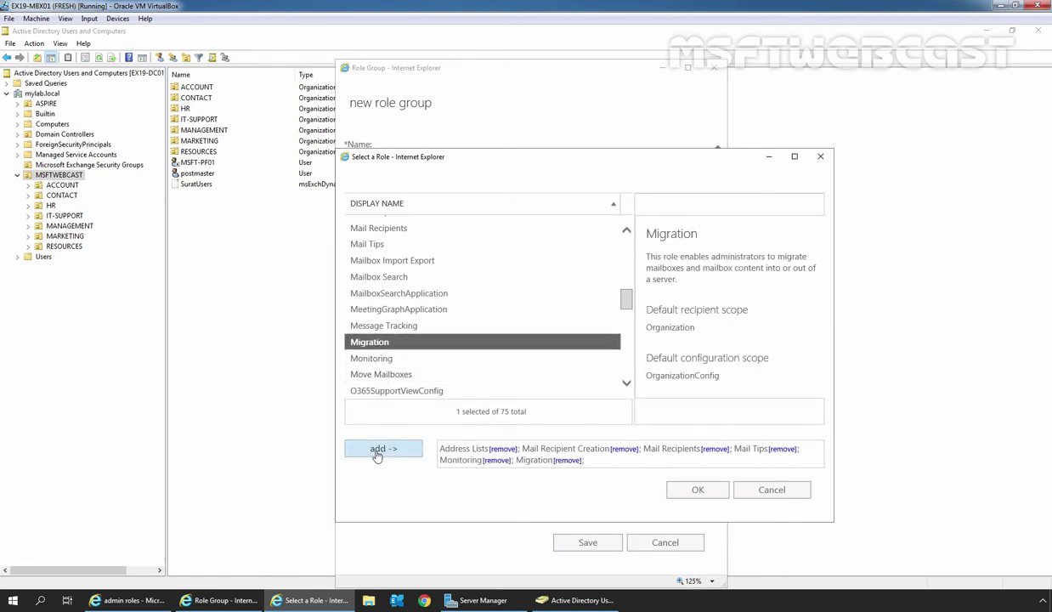
left_click_drag(629, 309, 629, 327)
scroll(629, 327, "down", 3)
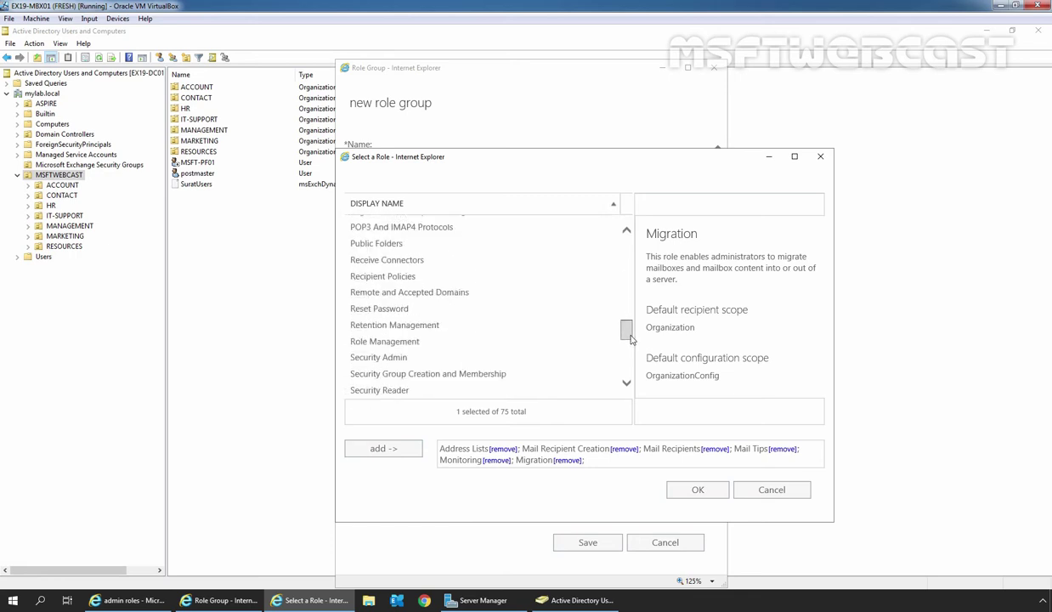
left_click(382, 309)
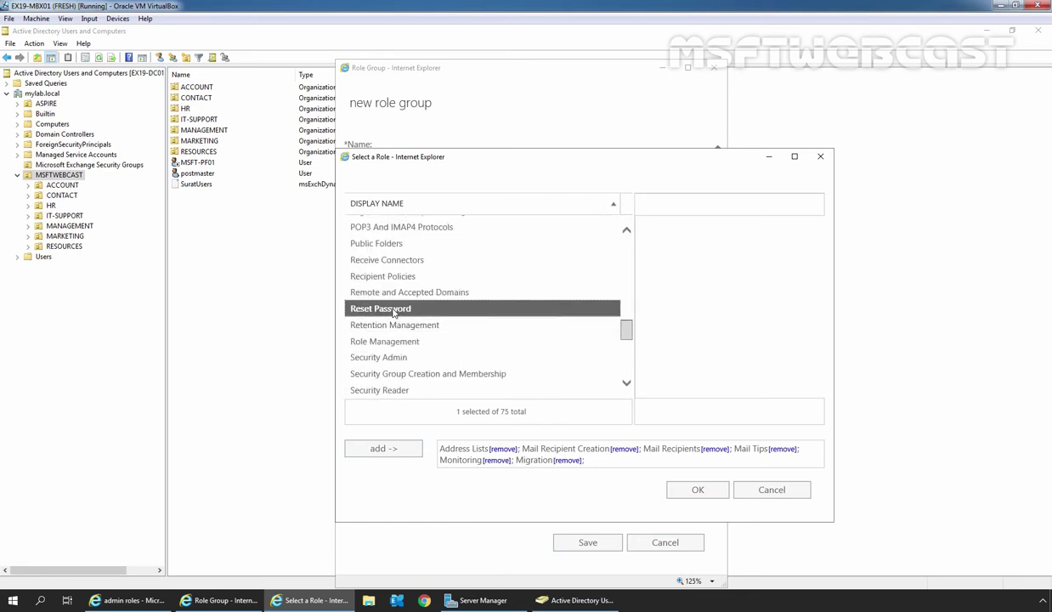
left_click(383, 450)
left_click_drag(627, 333, 628, 368)
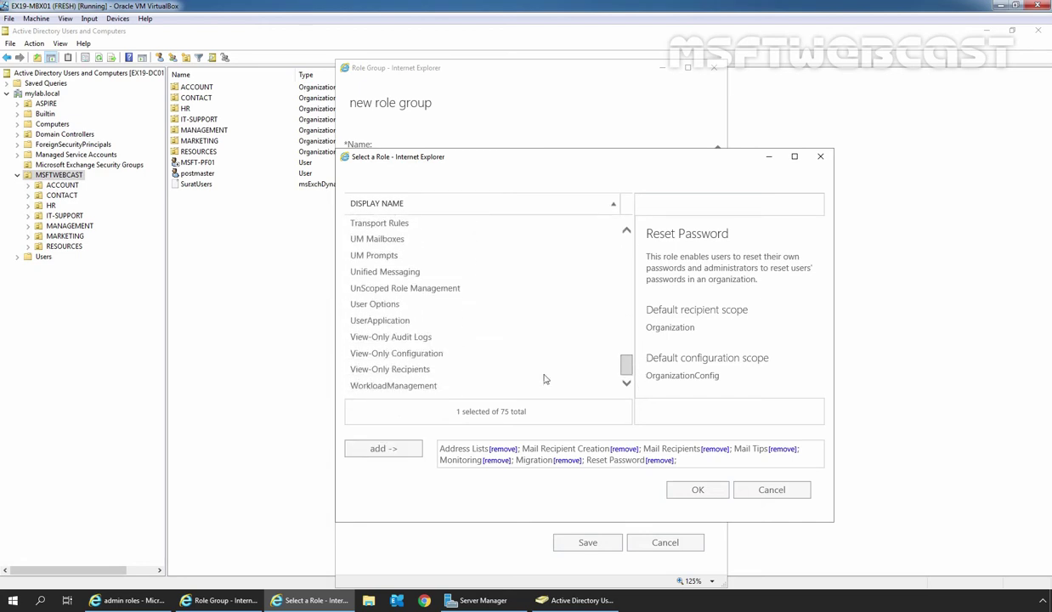
left_click(406, 372)
left_click(383, 451)
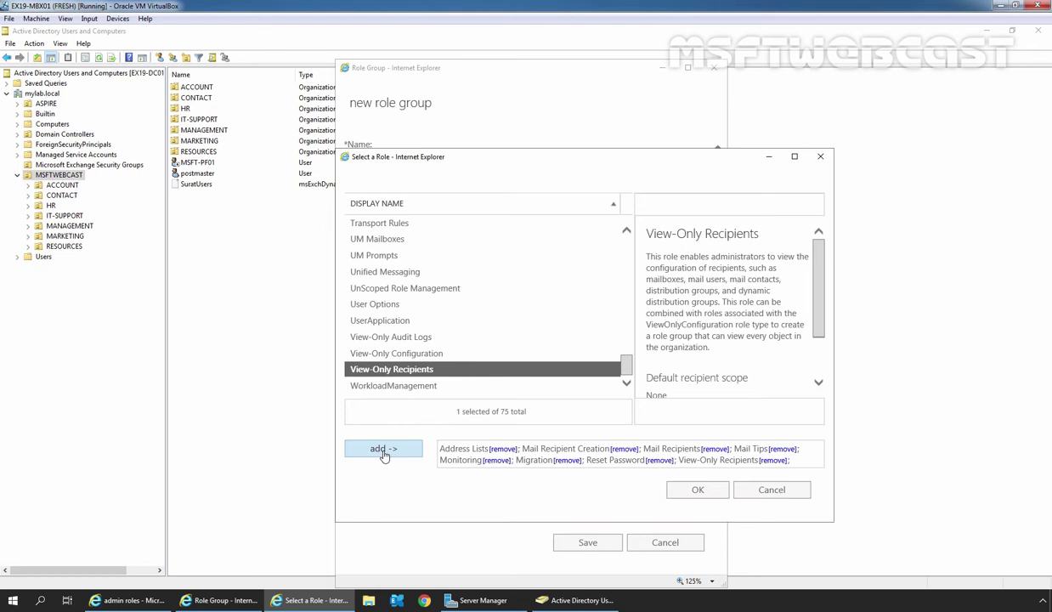
Confirm the eight roles and add the IT-SUPPORT user as the group's only member
left_click(698, 490)
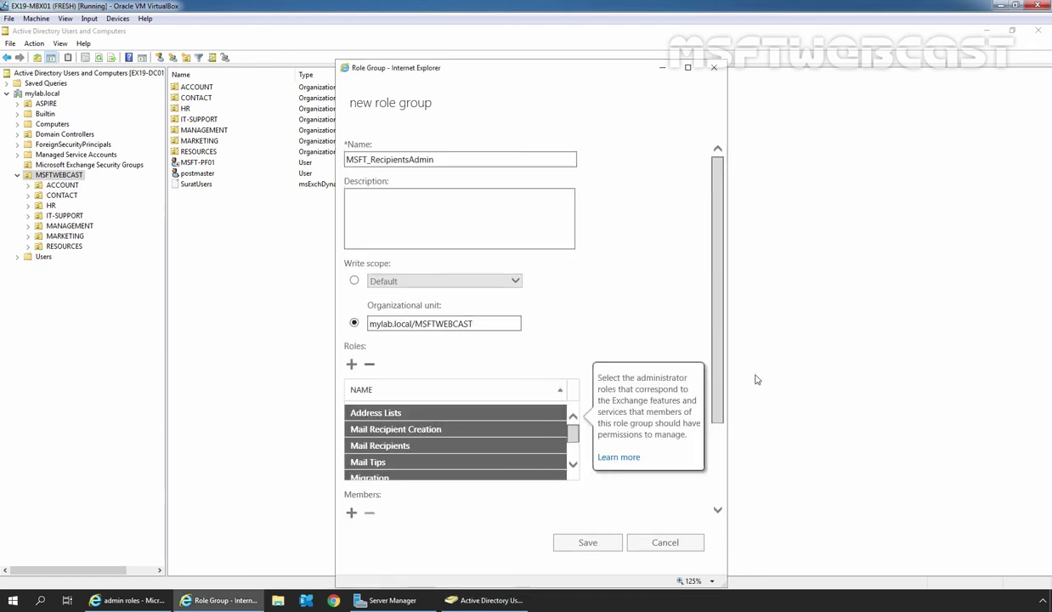
scroll(717, 339, "down", 3)
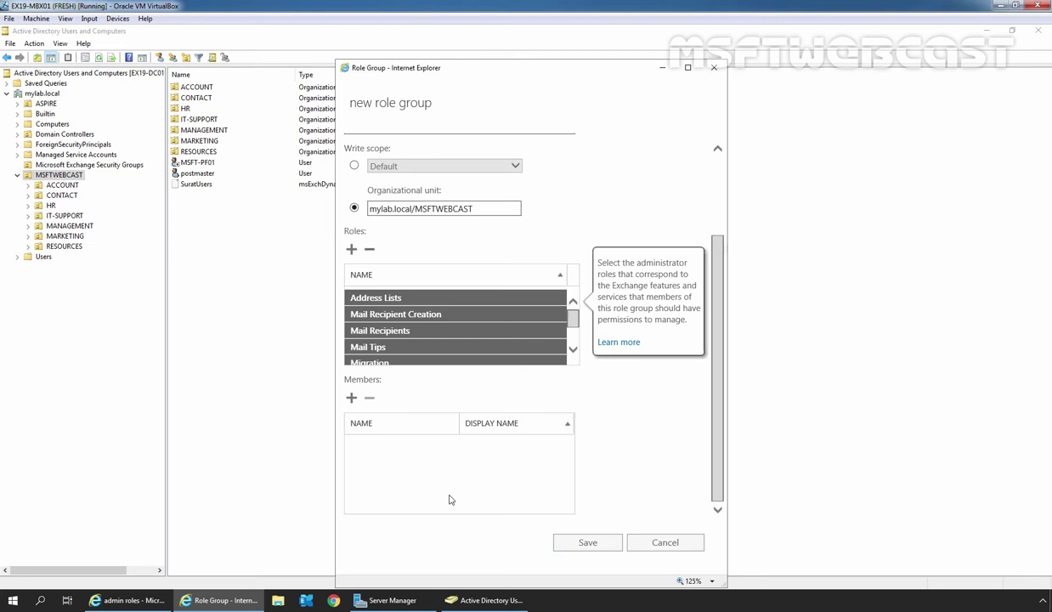
left_click(352, 398)
left_click(352, 397)
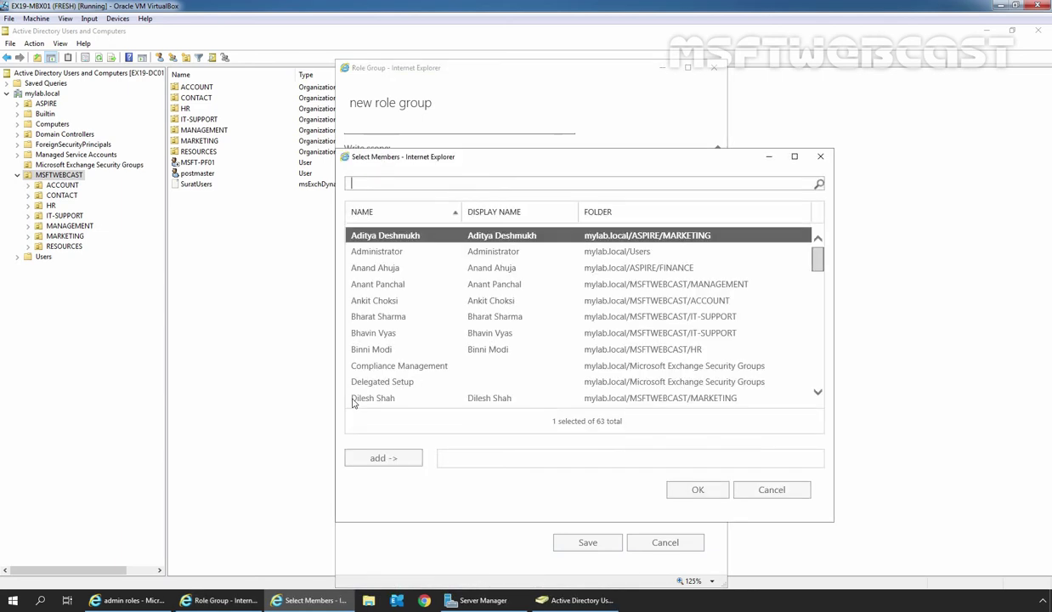
left_click(379, 318)
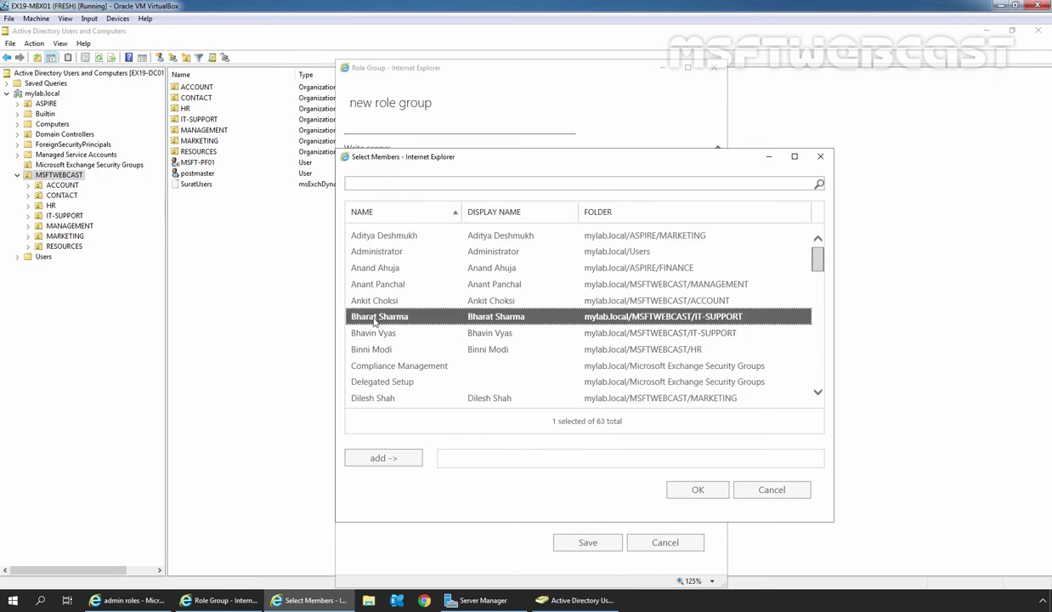
left_click(381, 460)
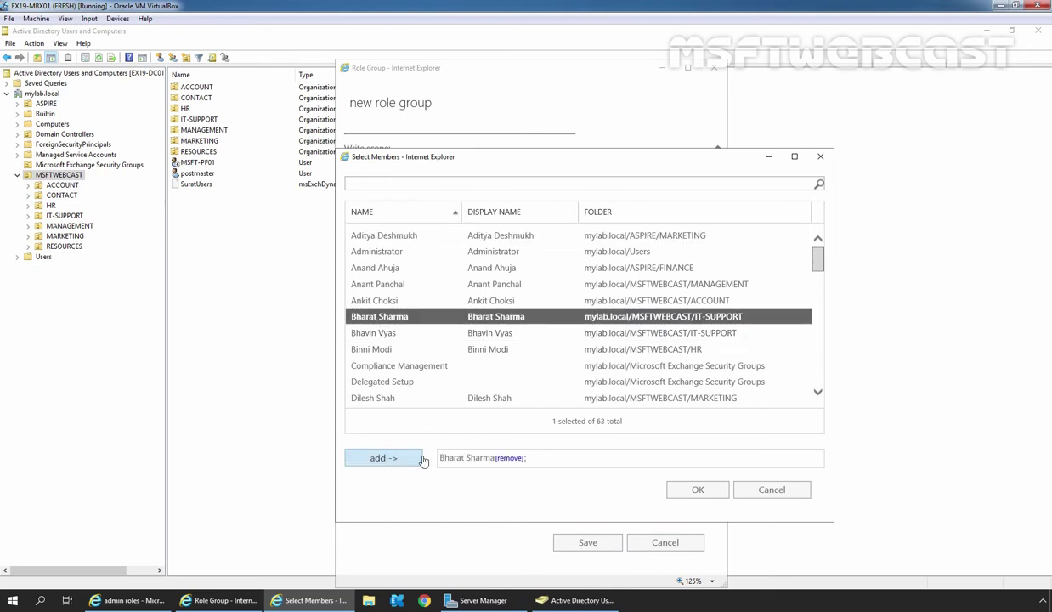
left_click(696, 493)
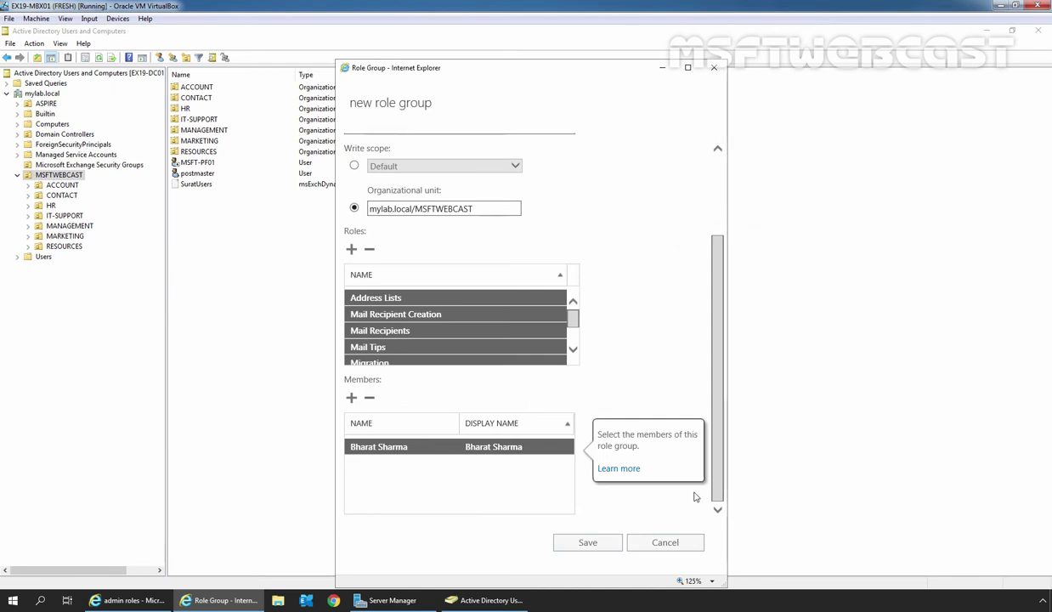
After the organizational unit error, switch the write scope to Default and save the role group
left_click(587, 543)
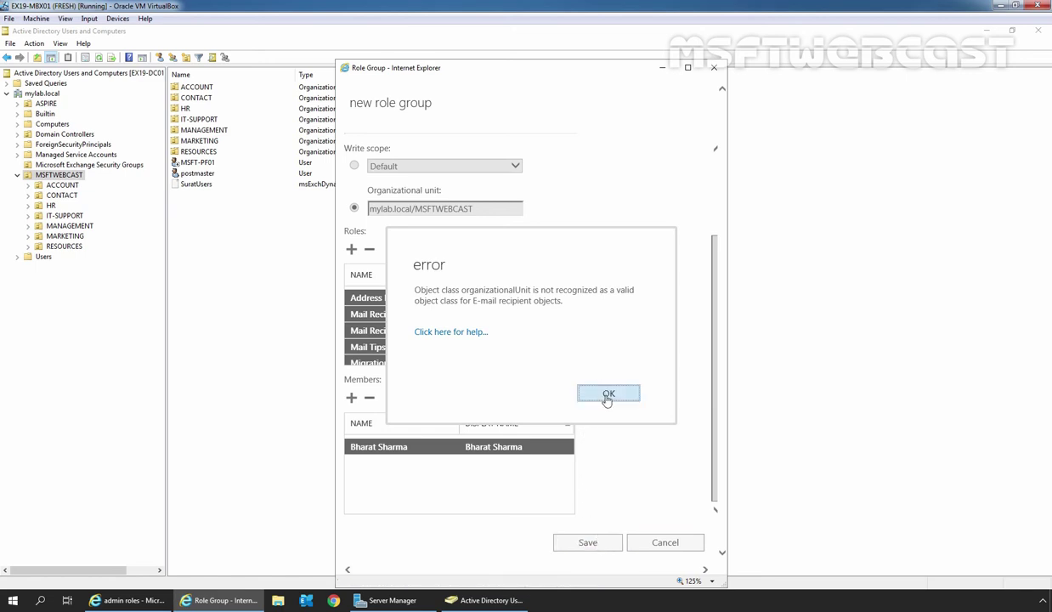
left_click(606, 394)
scroll(698, 353, "up", 1)
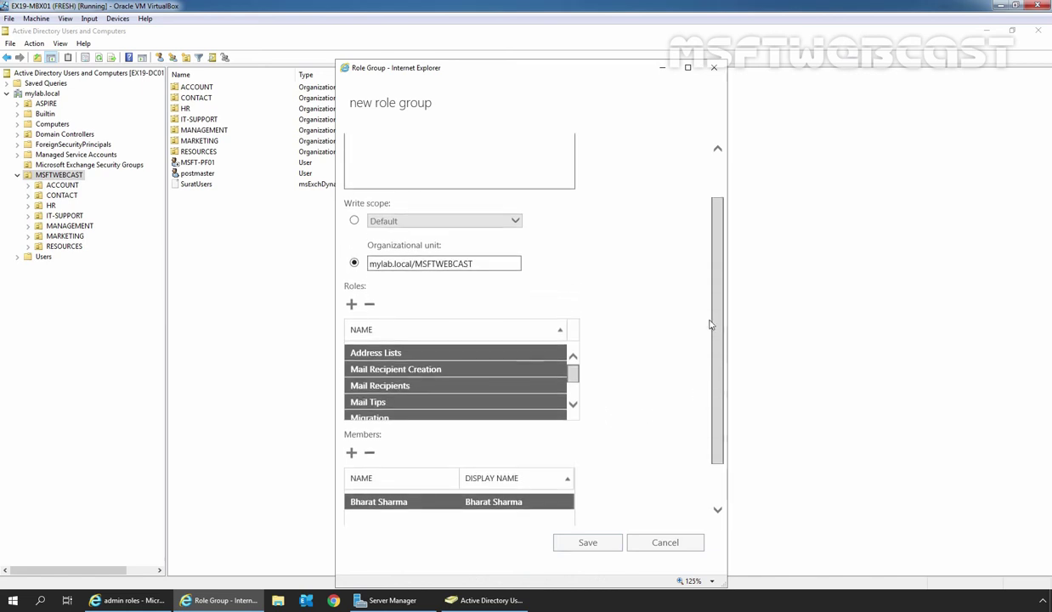
left_click(354, 226)
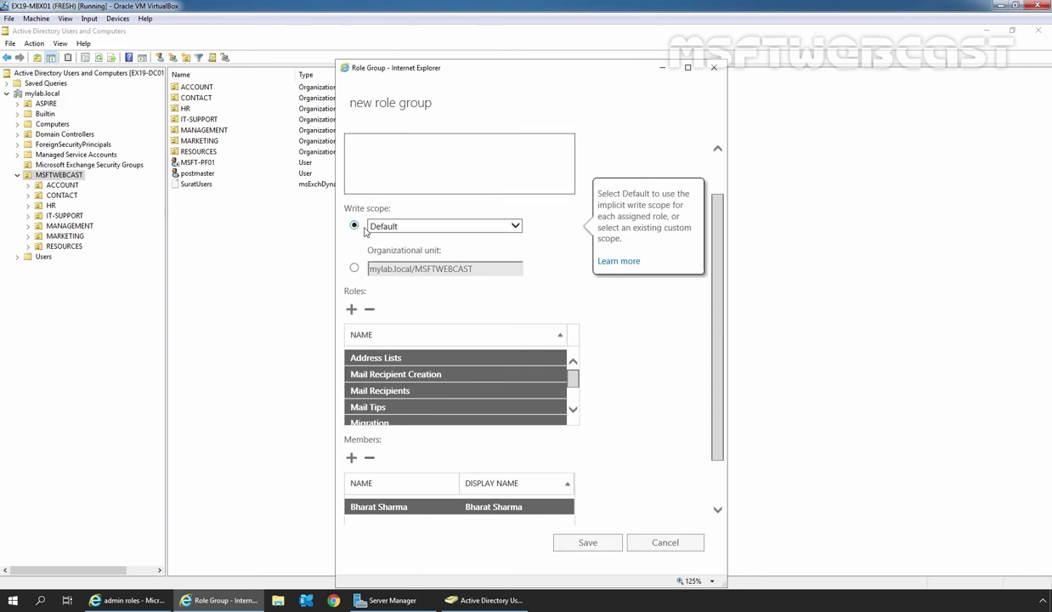
left_click(588, 542)
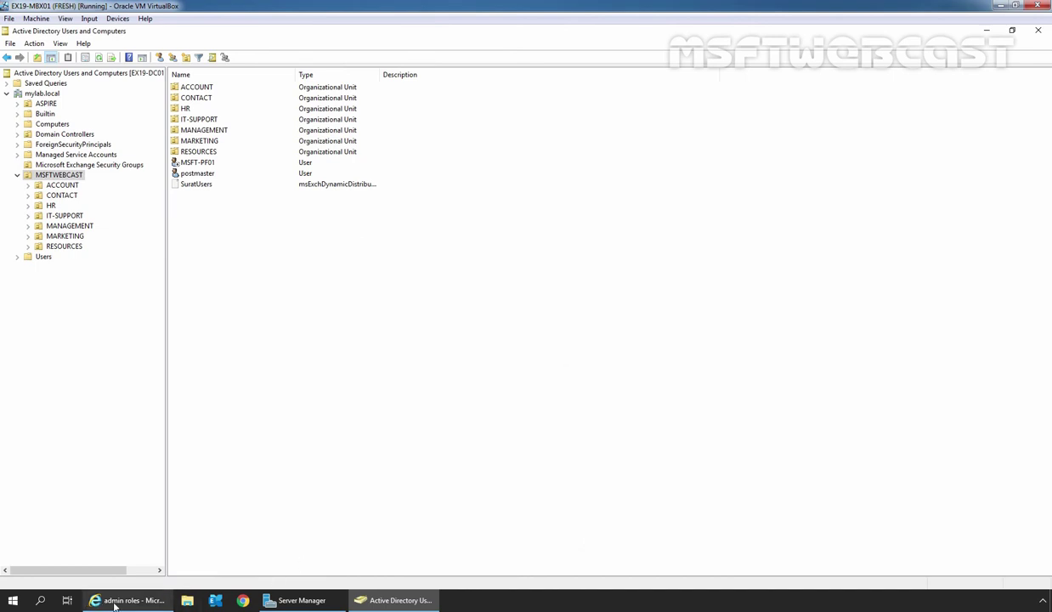
Return to Exchange Admin Center and edit the MSFT_RecipientsAdmin role group
left_click(89, 588)
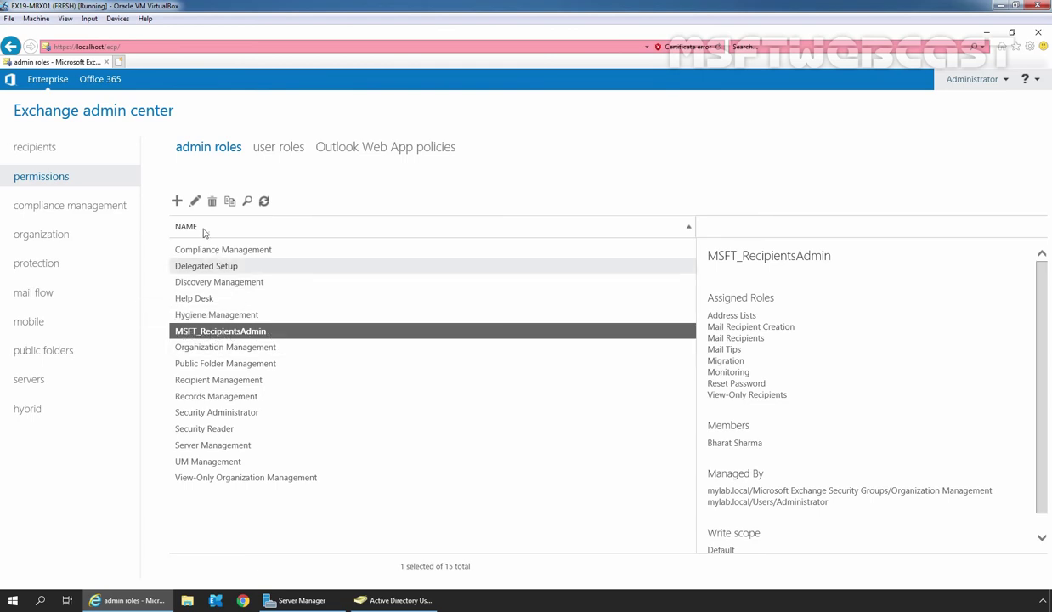
left_click(195, 201)
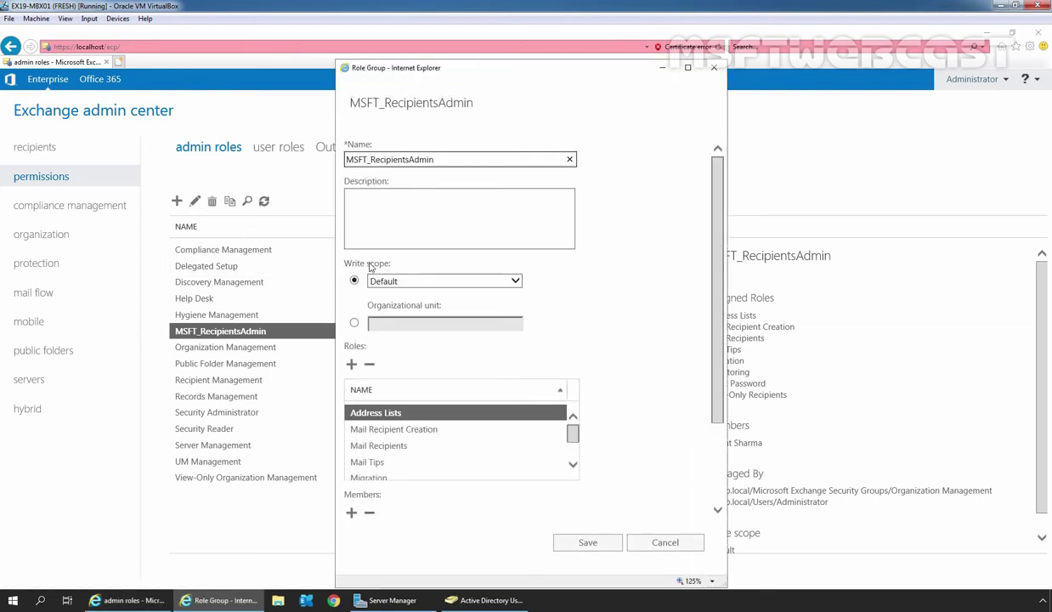
Restrict the write scope to organizational unit mylab.local/MSFTWEBCAST and save
left_click(355, 326)
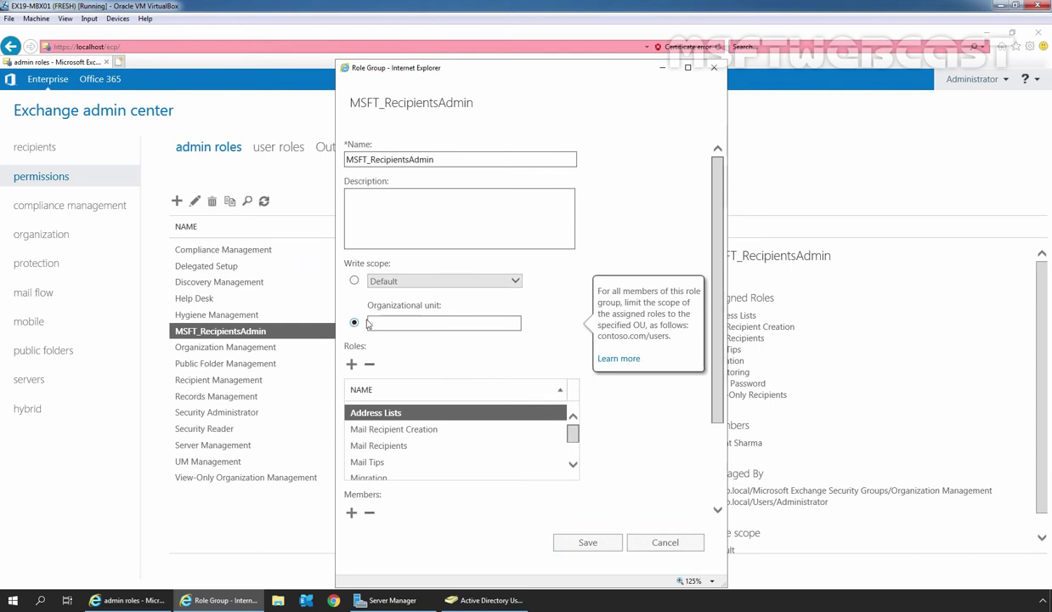
left_click(384, 324)
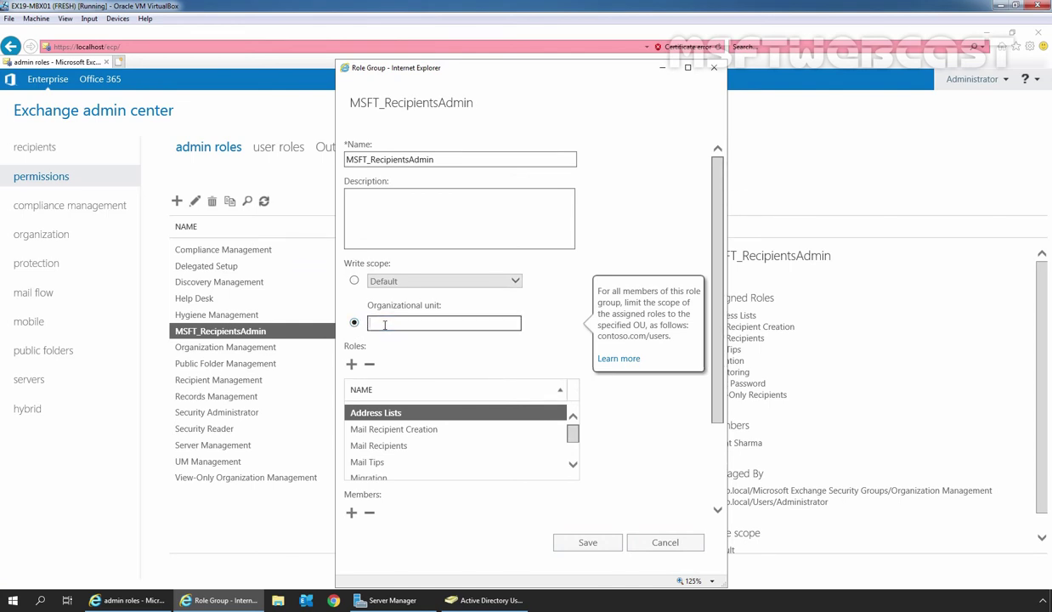
type("mylab.local/MSFTWEBCAST")
left_click(587, 543)
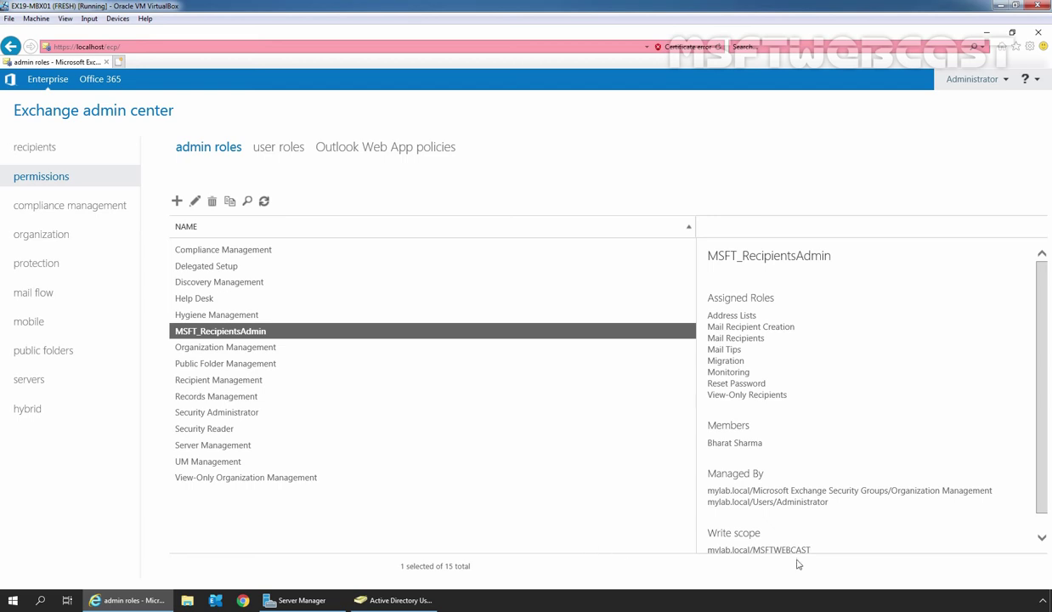
Highlight the group's member and MSFTWEBCAST write scope, then switch to Active Directory Users and Computers
scroll(1007, 416, "down", 1)
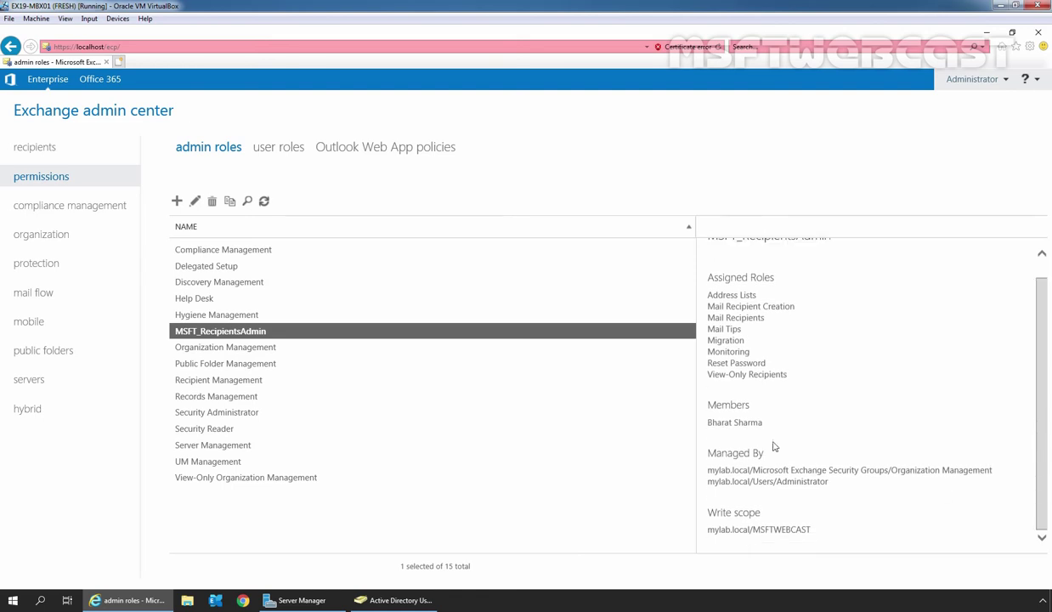
left_click_drag(705, 422, 763, 422)
left_click_drag(707, 512, 811, 534)
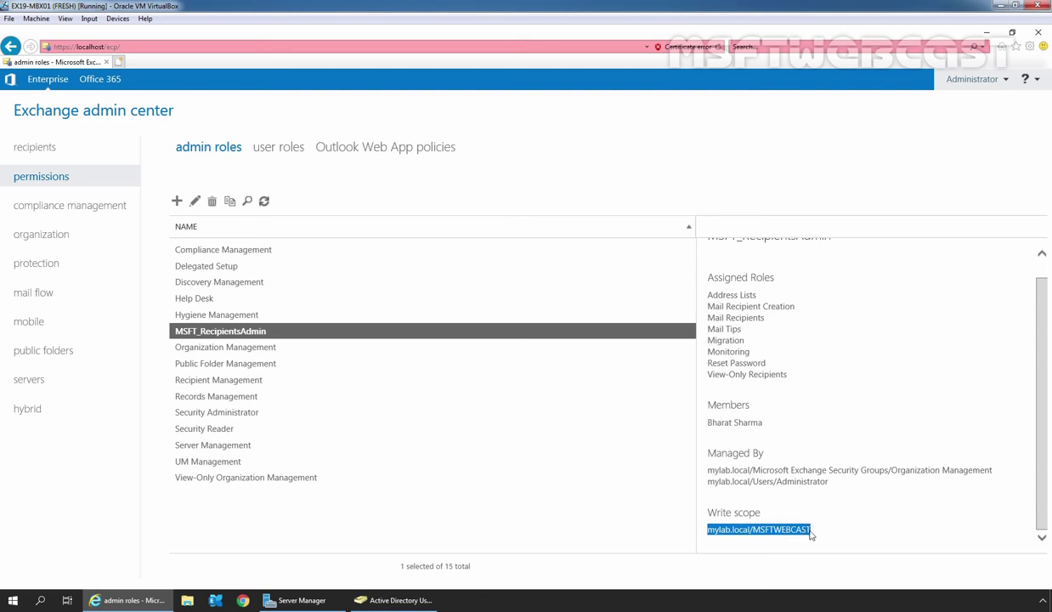
left_click_drag(709, 423, 763, 422)
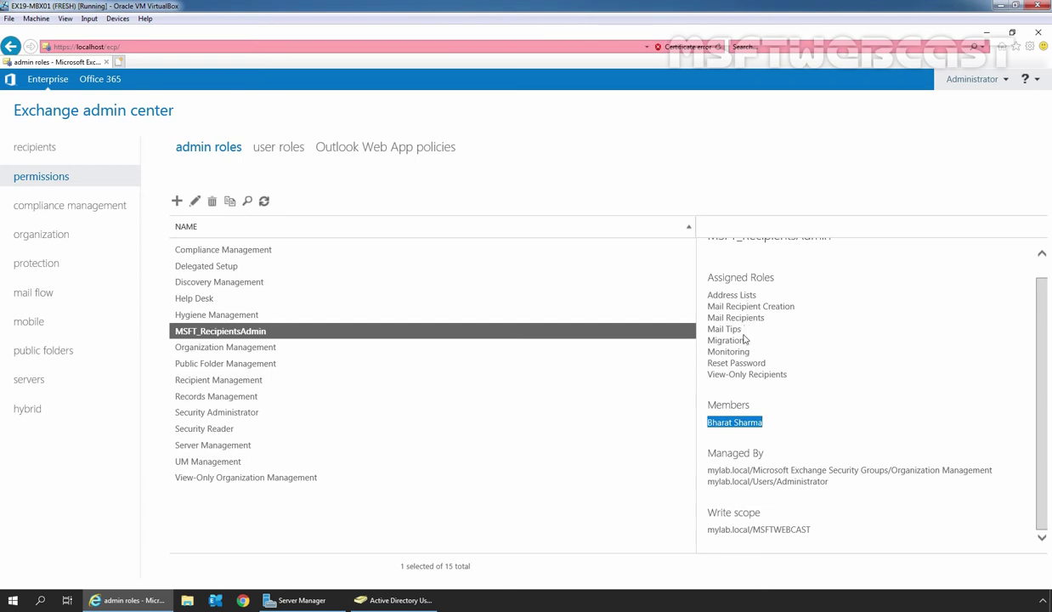
left_click_drag(754, 531, 814, 532)
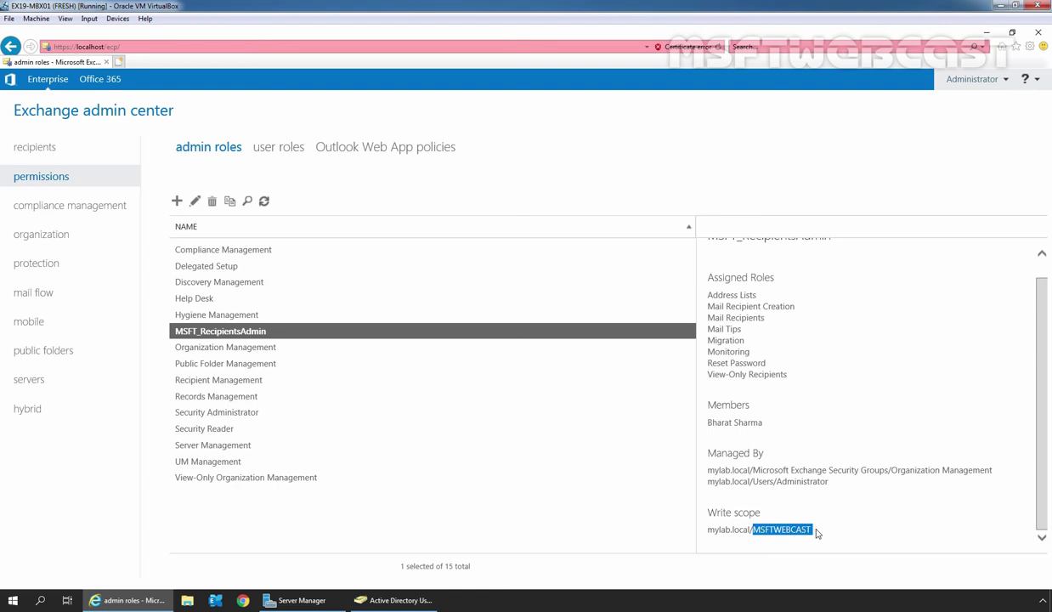
left_click(400, 597)
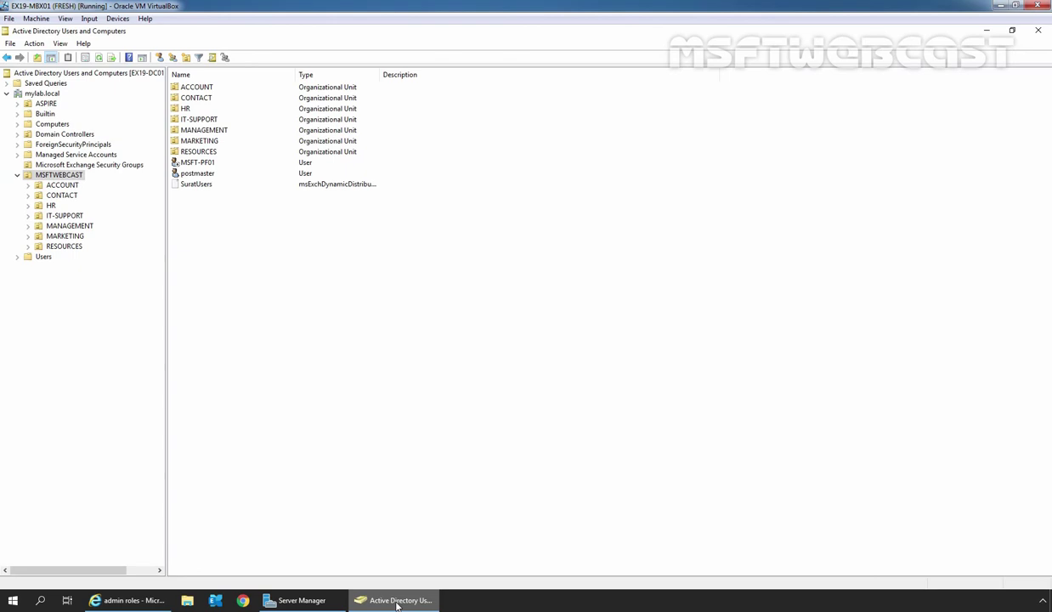
Refresh Microsoft Exchange Security Groups and confirm MSFT_RecipientsAdmin's single IT-SUPPORT member
left_click(81, 166)
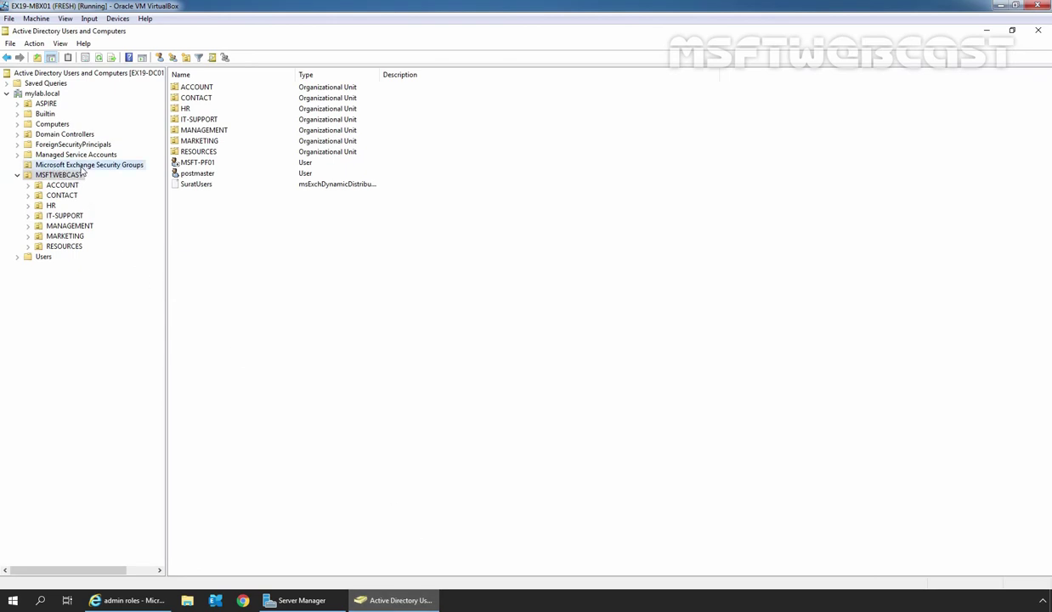
left_click(99, 57)
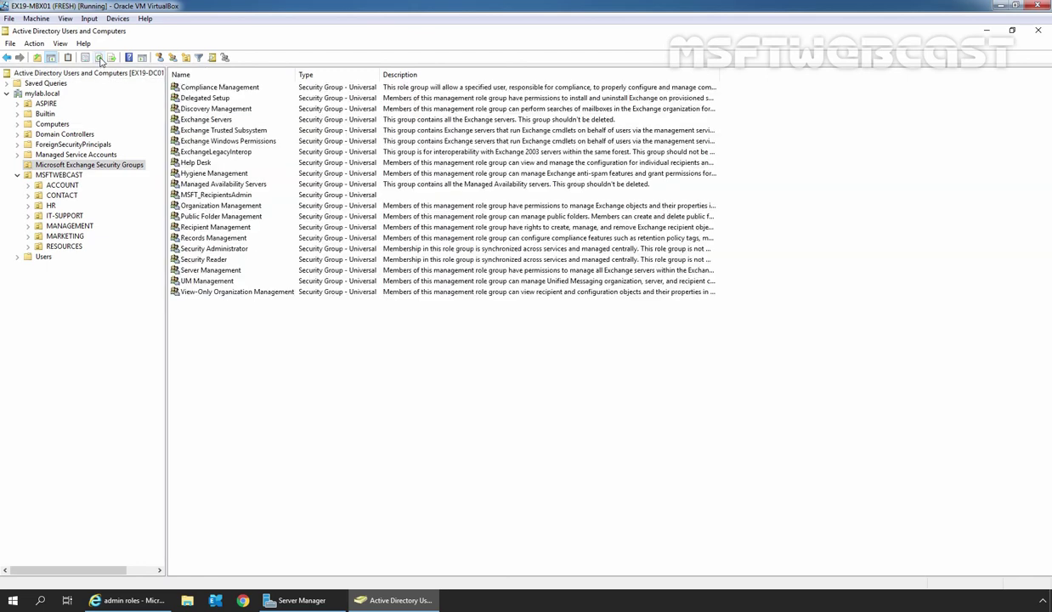
left_click(221, 196)
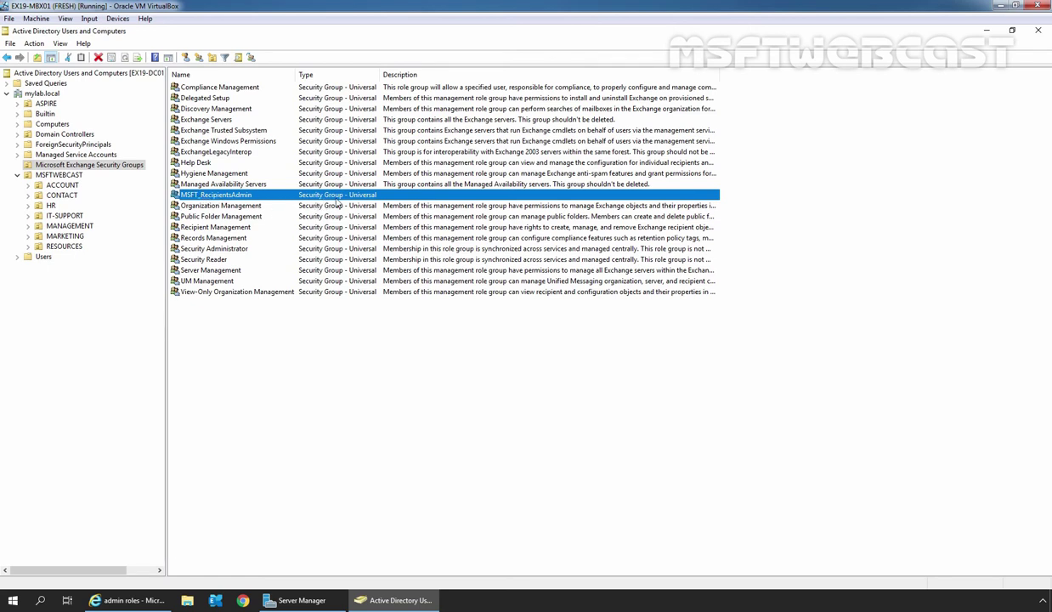
double_click(363, 200)
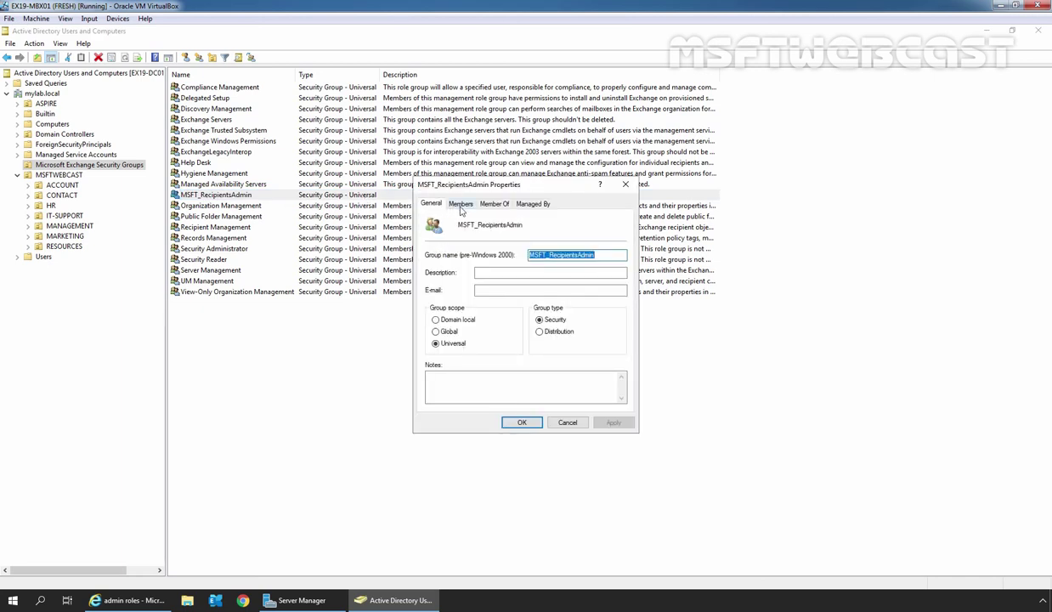
left_click(452, 204)
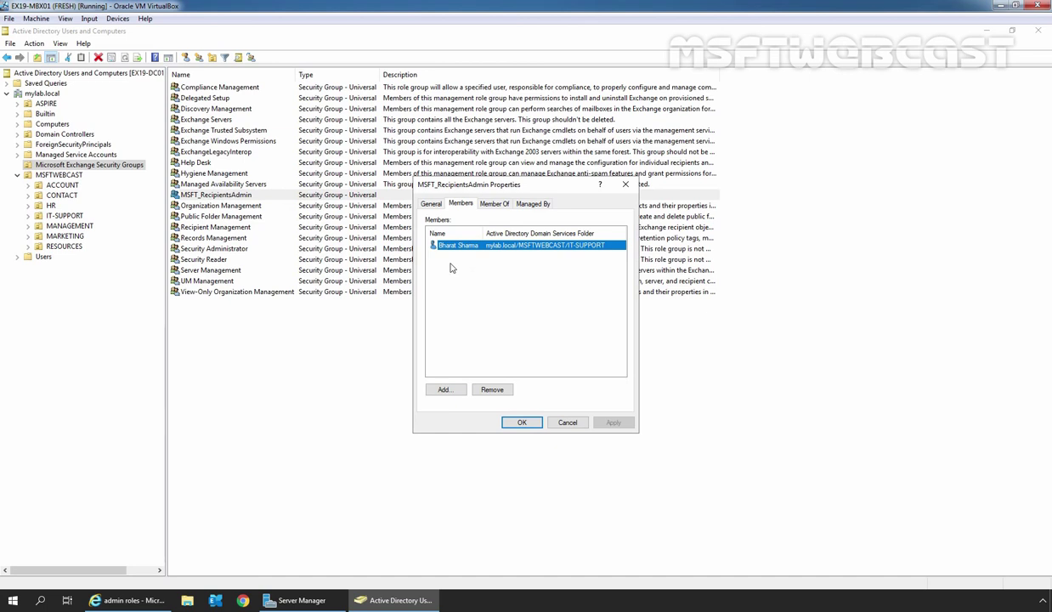
left_click(522, 422)
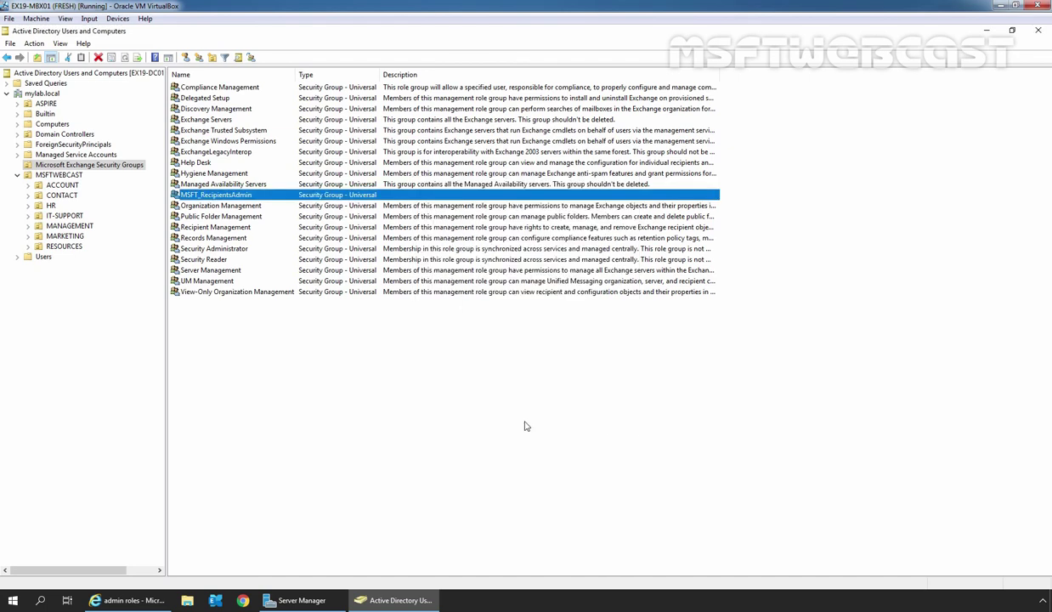
left_click(132, 603)
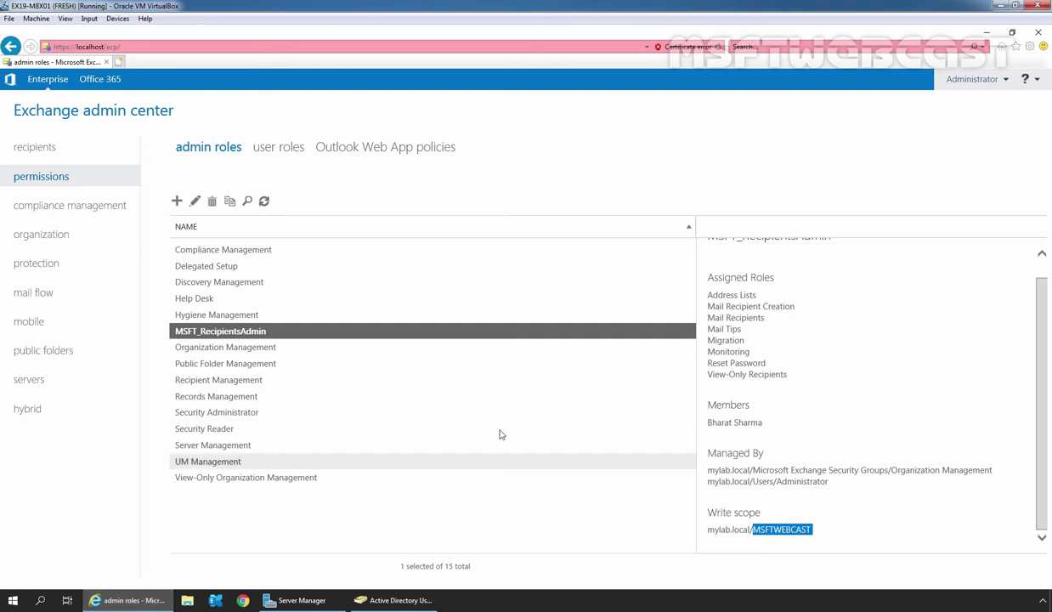
Sign the Administrator account out of Exchange Admin Center
left_click(977, 79)
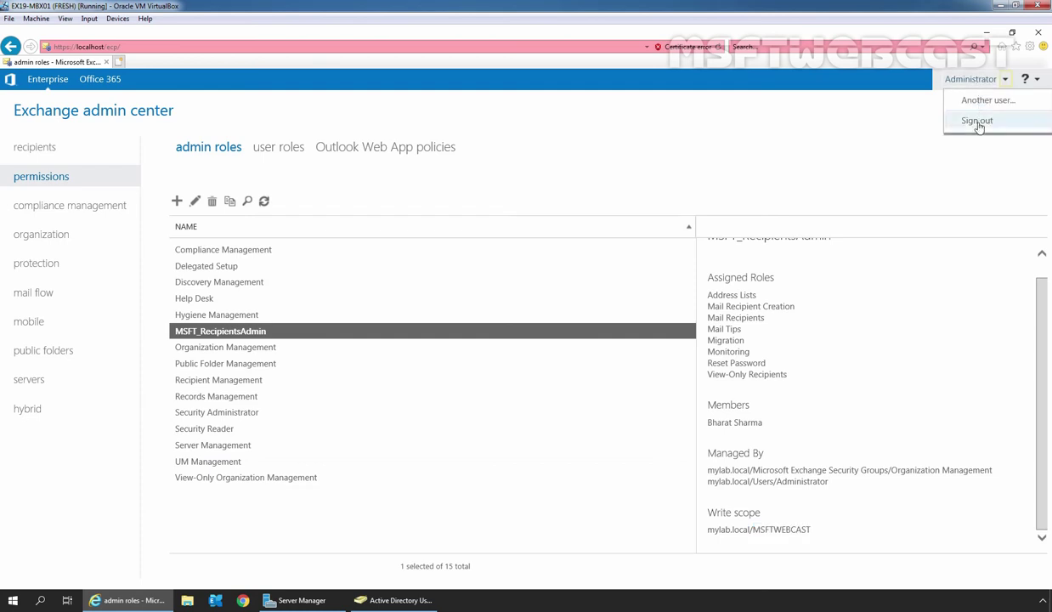
left_click(977, 120)
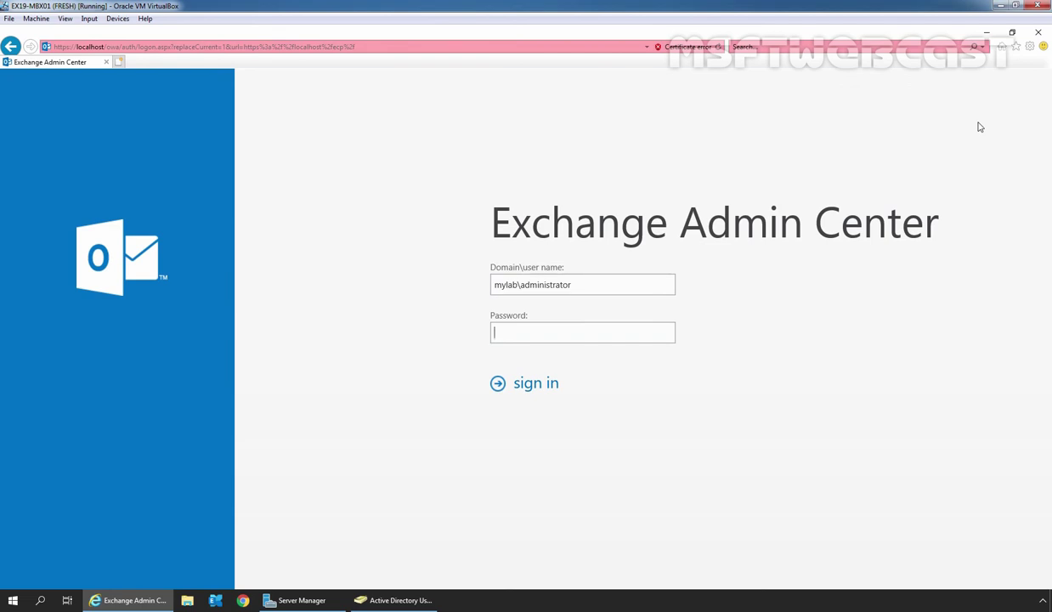
Sign in with the member's user name and password, skip saving it, and view permissions
left_click(522, 284)
left_click_drag(522, 285, 655, 291)
key("Tab")
left_click(522, 383)
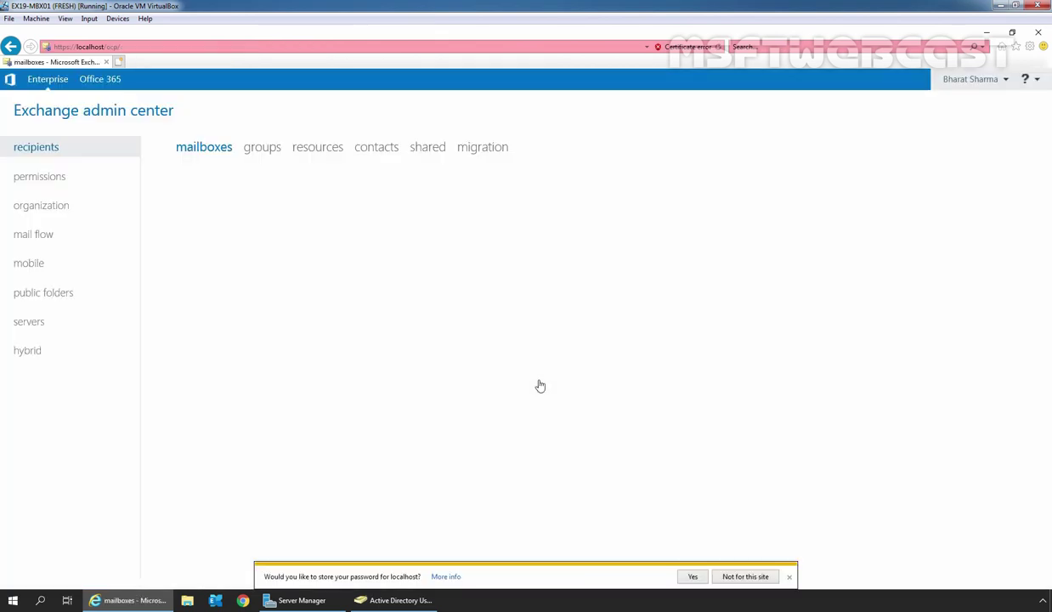
left_click(742, 577)
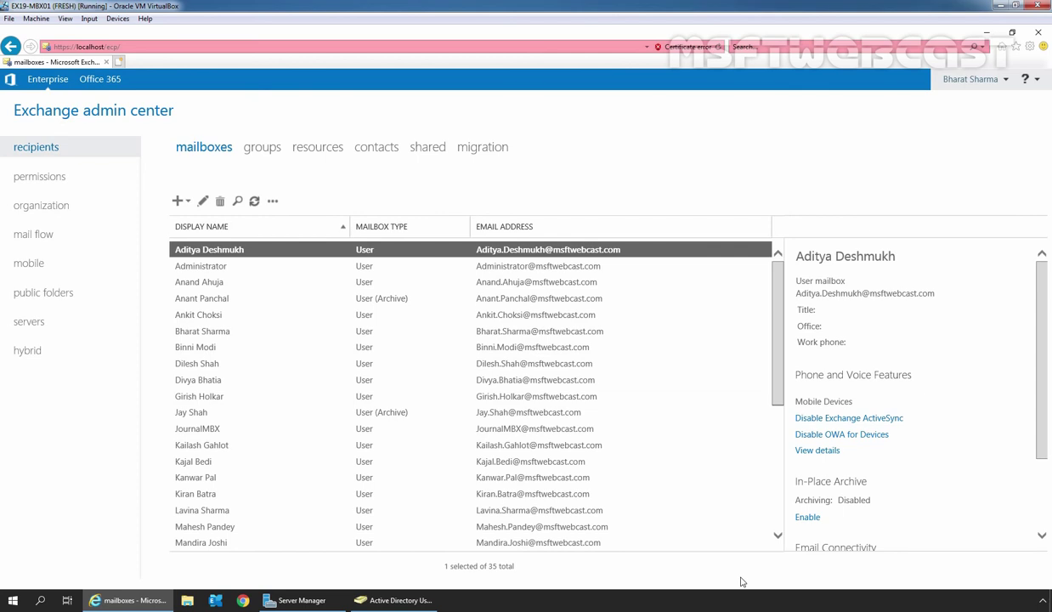
left_click(46, 188)
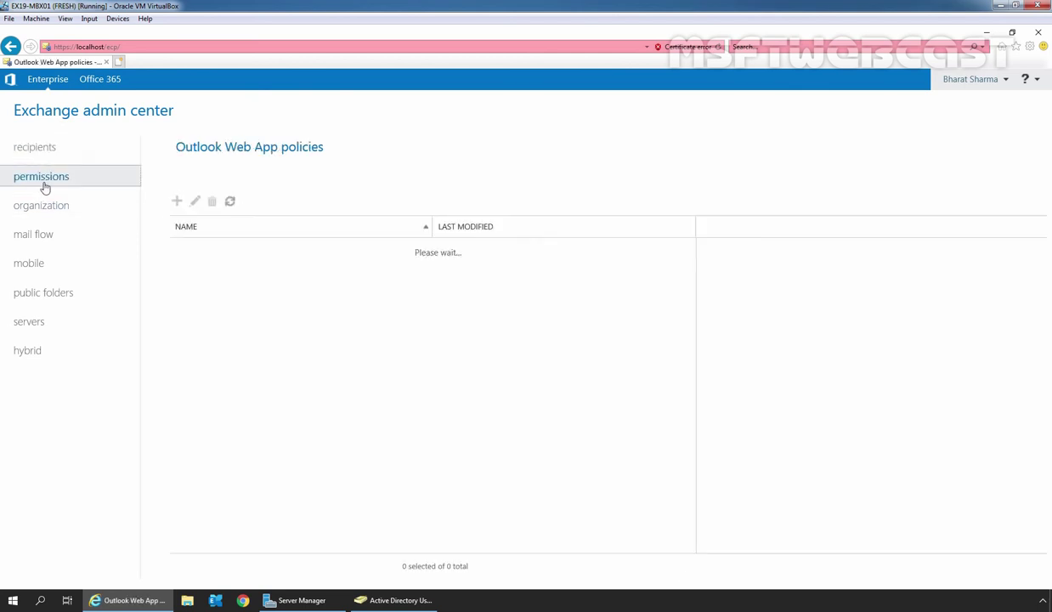
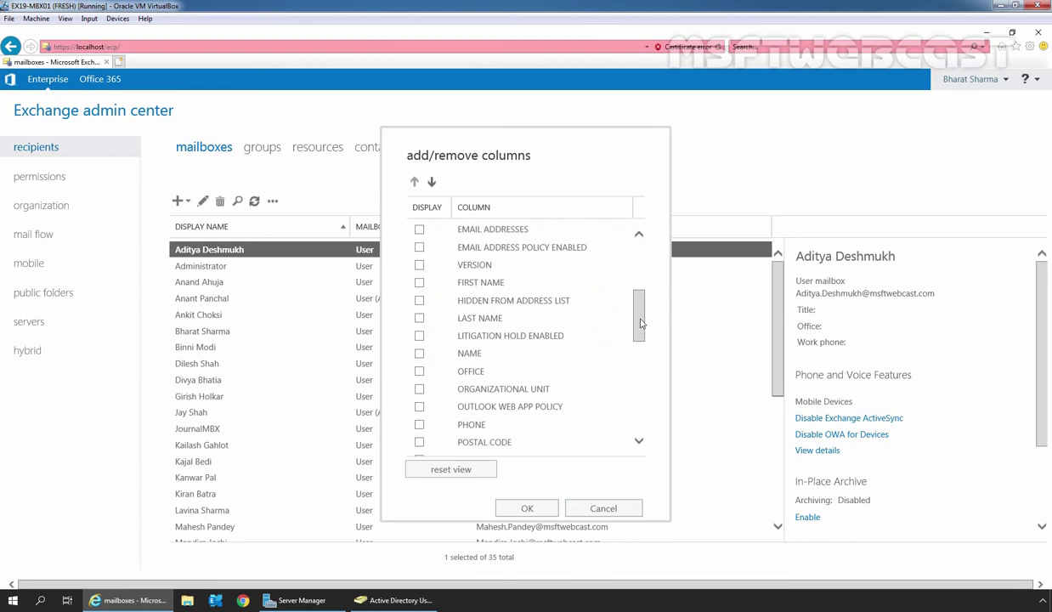
Add the Organizational Unit column to the mailbox list and widen it to show full OU paths
left_click(418, 357)
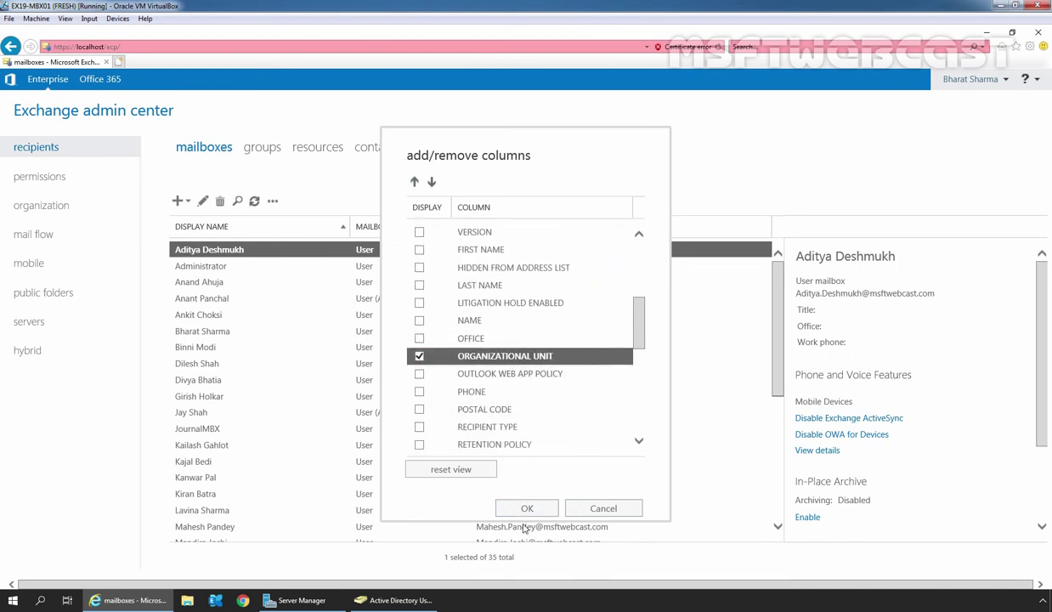
left_click(527, 507)
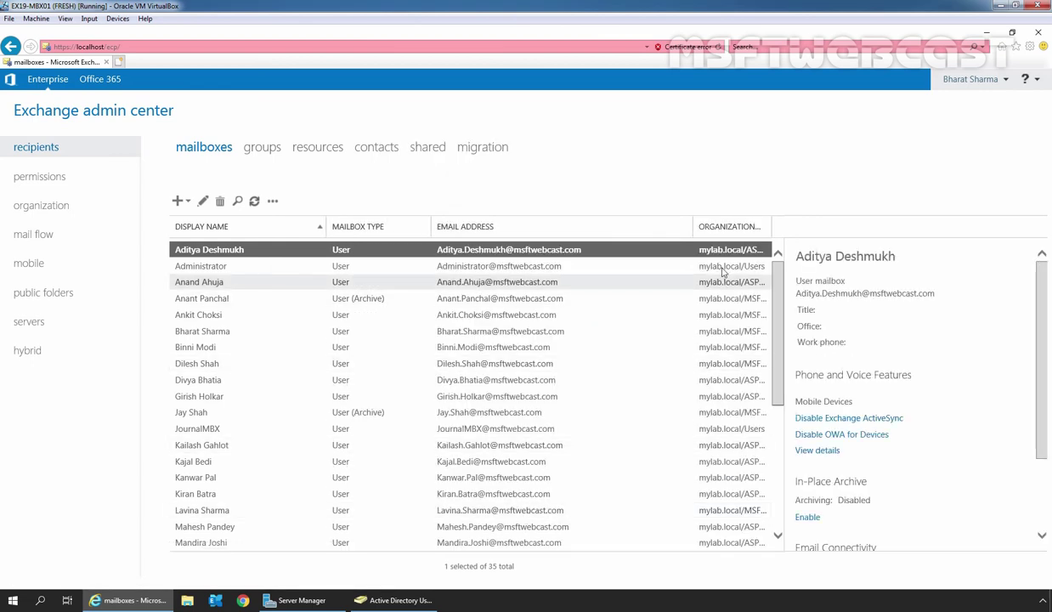
left_click_drag(692, 228, 585, 230)
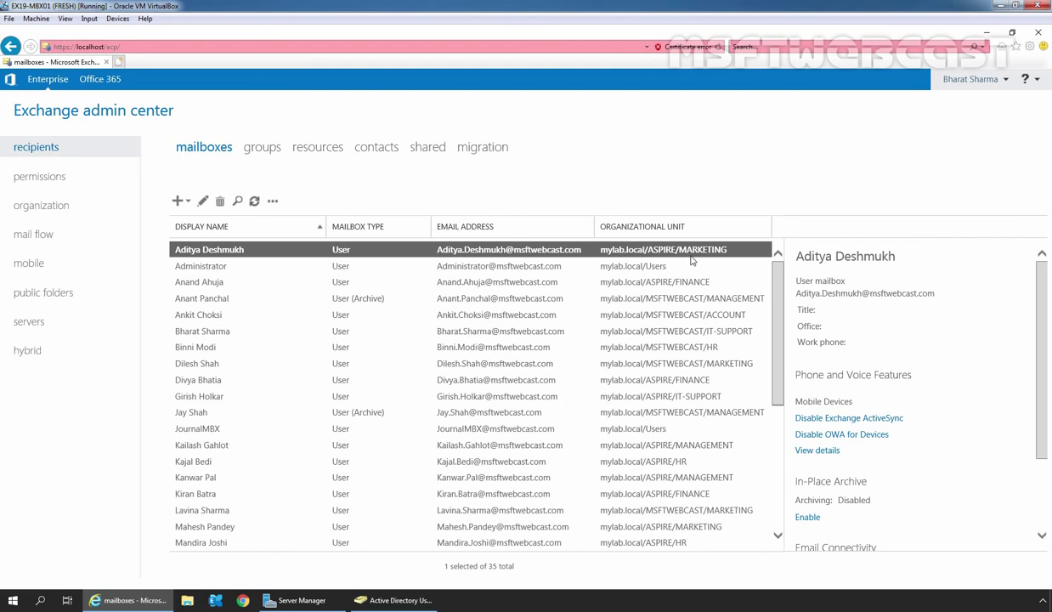
left_click(203, 203)
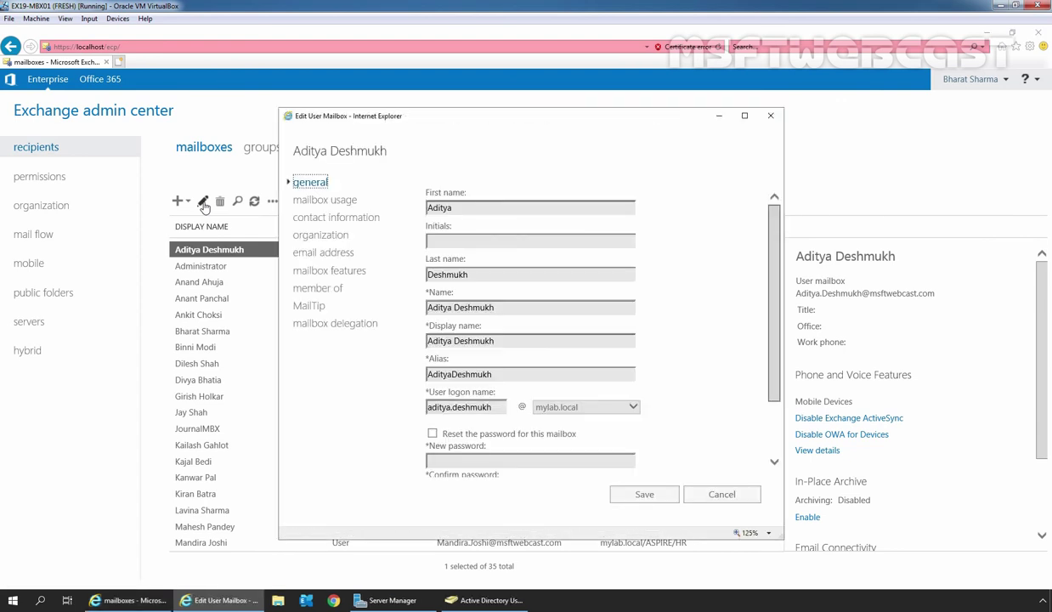
left_click(310, 306)
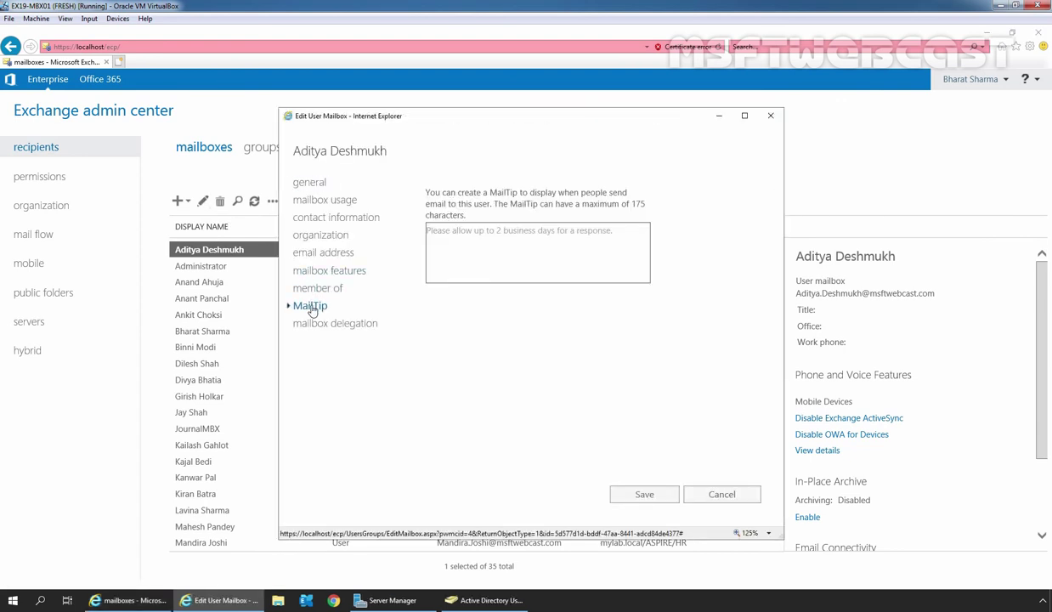
left_click(467, 235)
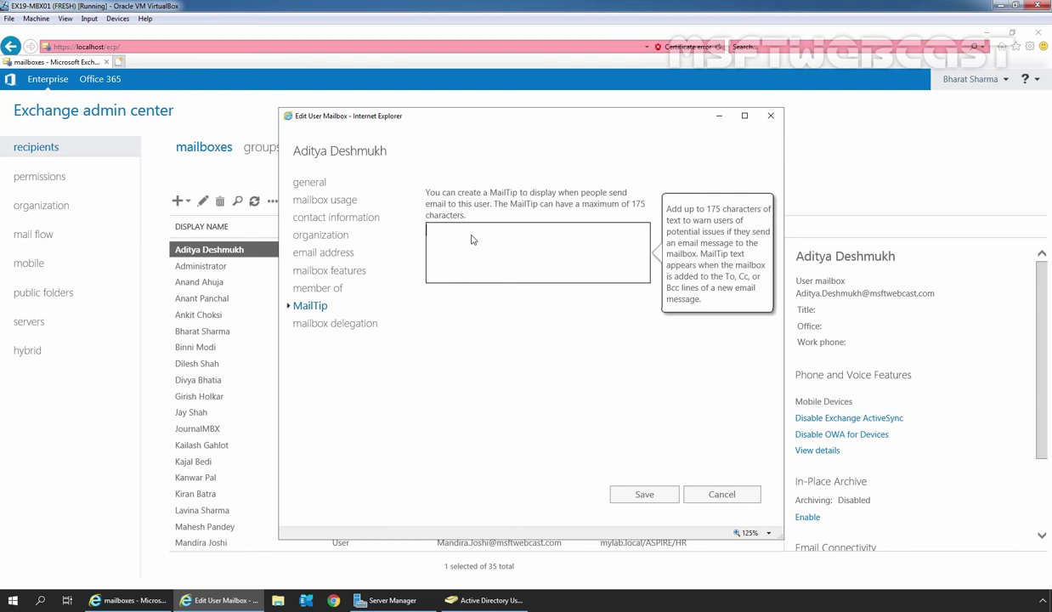
left_click(721, 493)
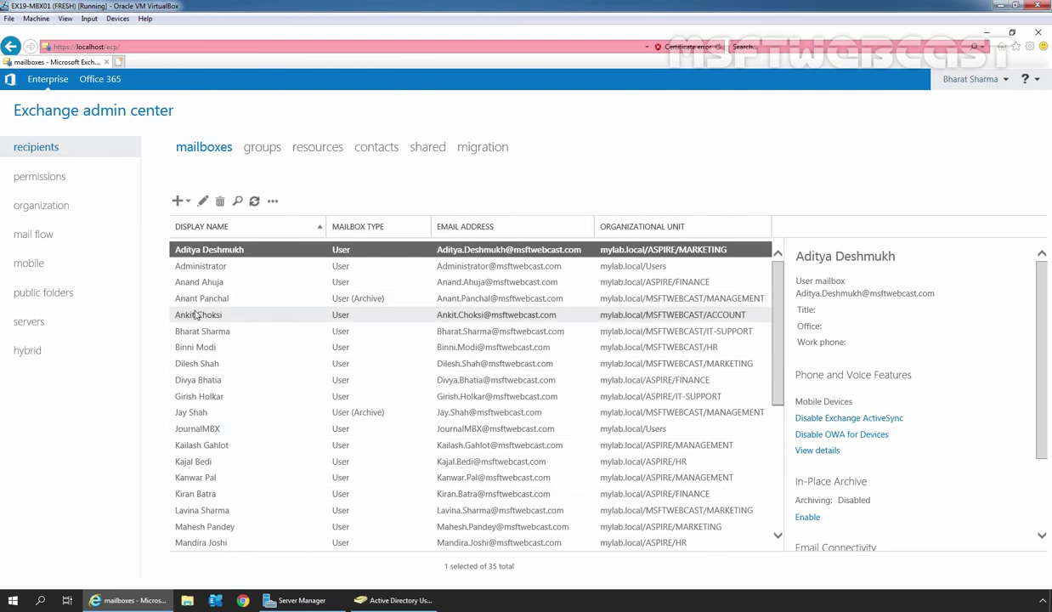
left_click(212, 315)
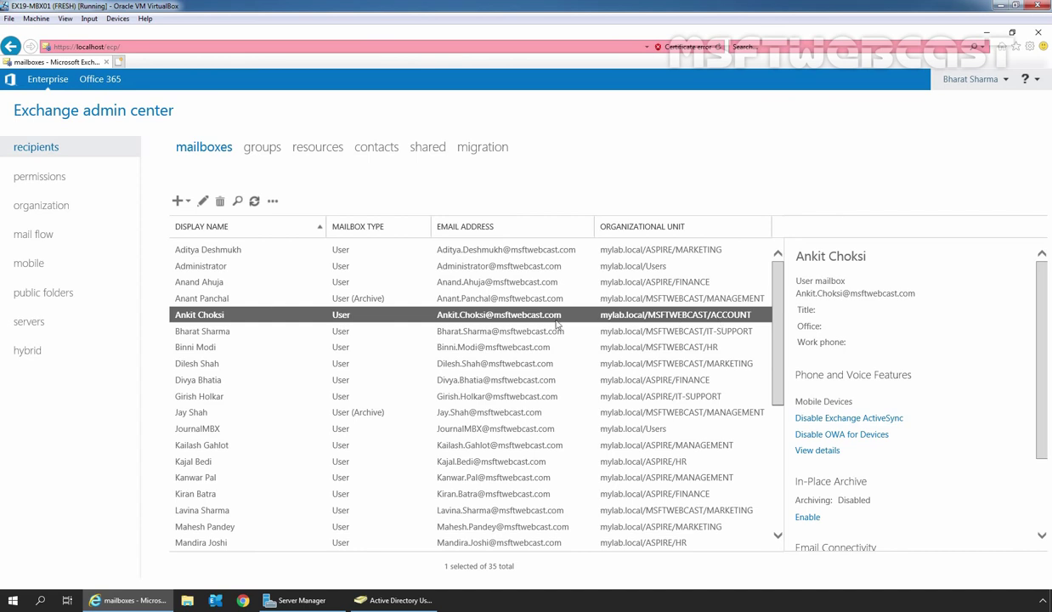
Paste 'This is a sample MailTip Message.' as the fifth mailbox's MailTip and save it
left_click(203, 203)
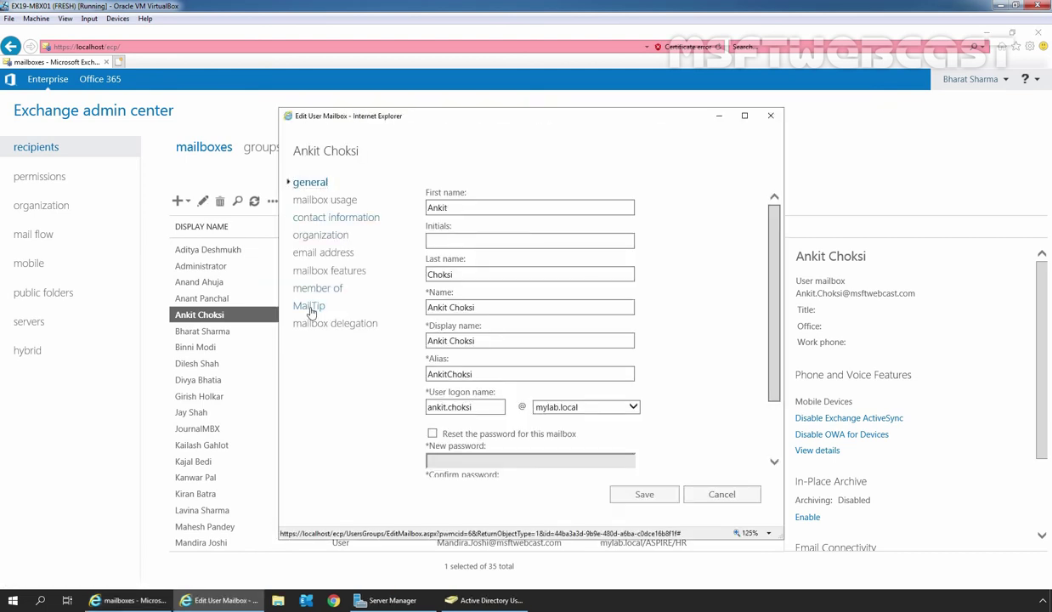
left_click(310, 307)
left_click(465, 245)
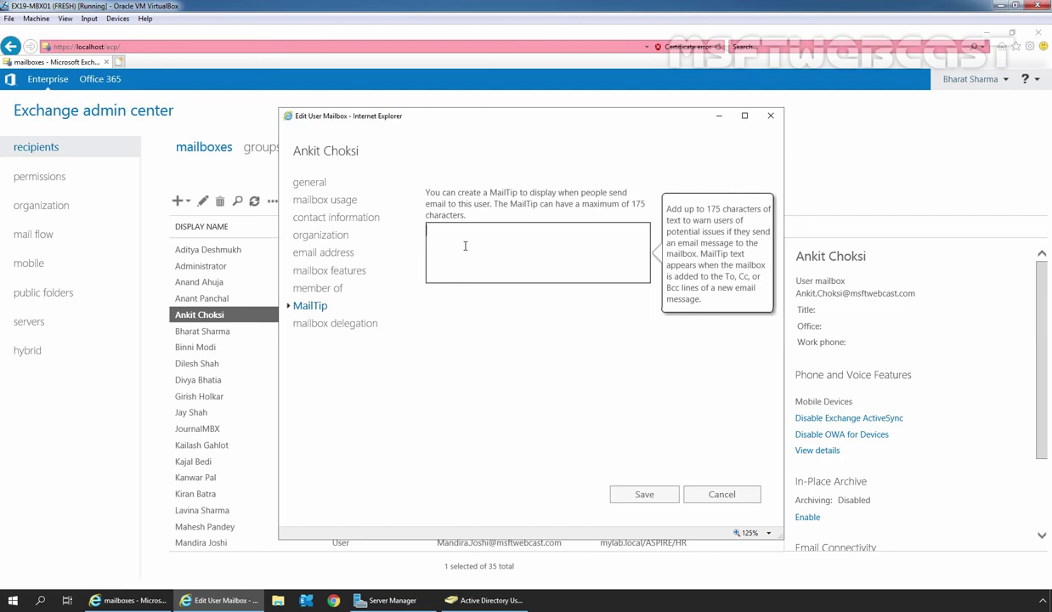
type("This is a sample MailTip Message.")
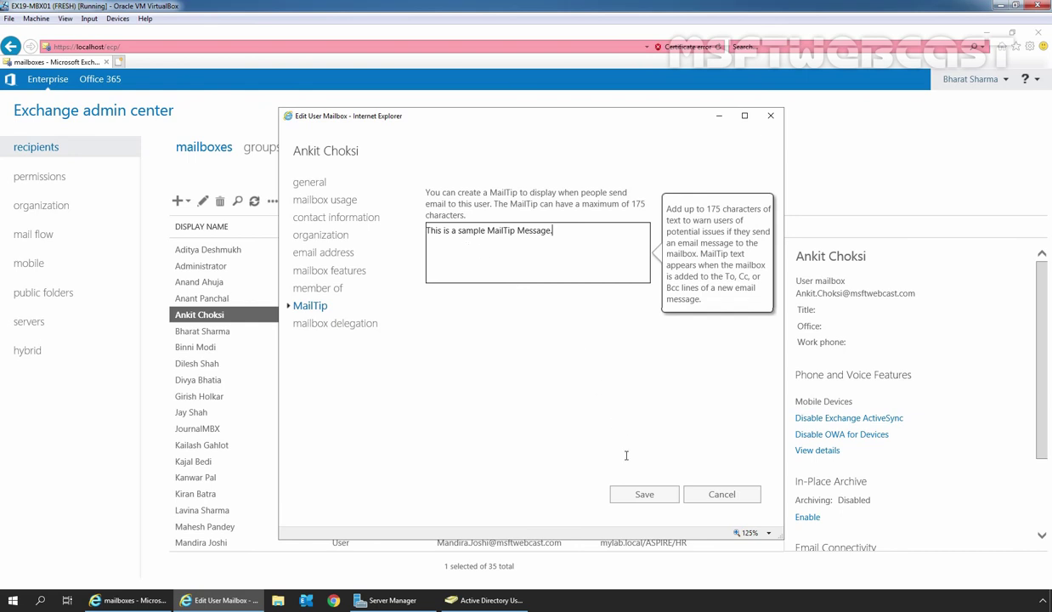
left_click(644, 496)
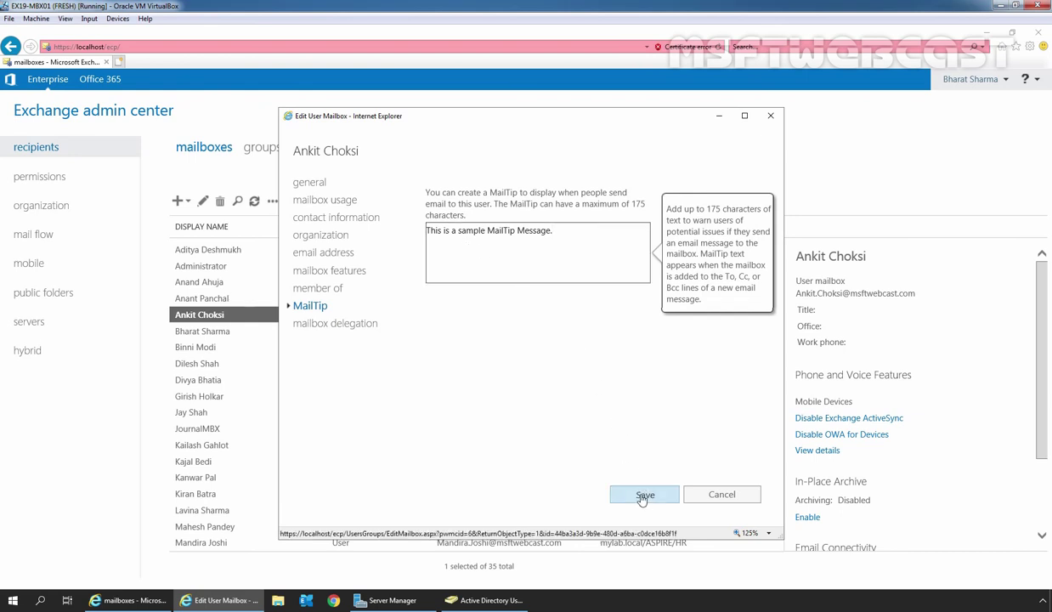